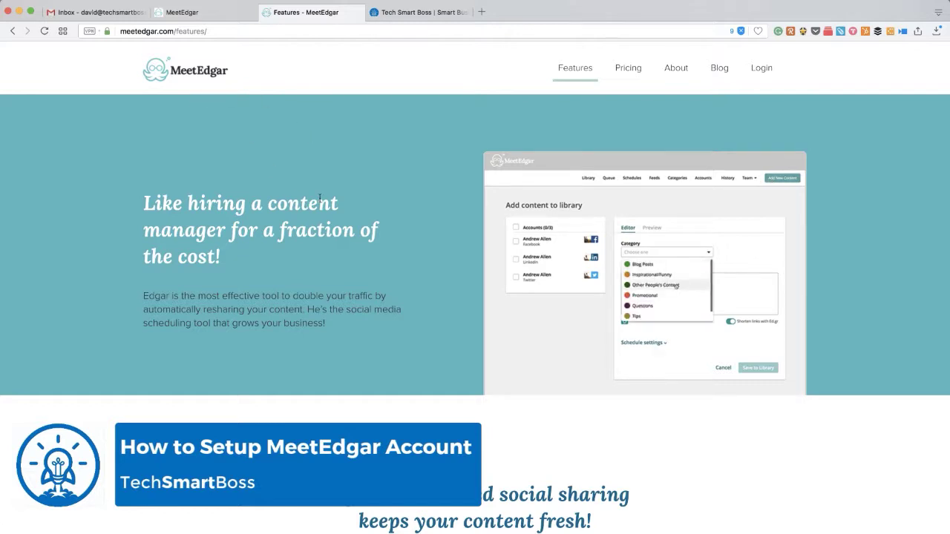
On the MeetEdgar sign-up form, enter the user's first and last name.
scroll(303, 273, down, 5)
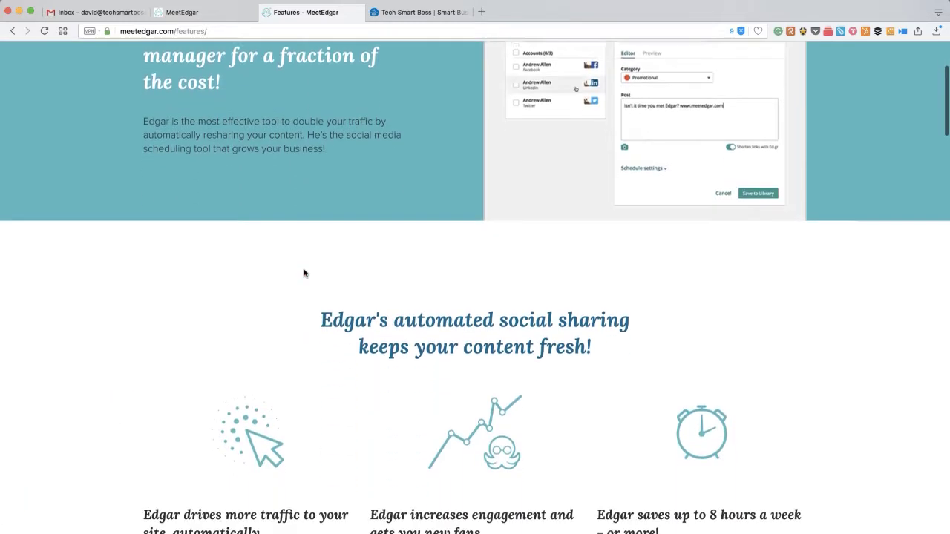
scroll(303, 273, up, 5)
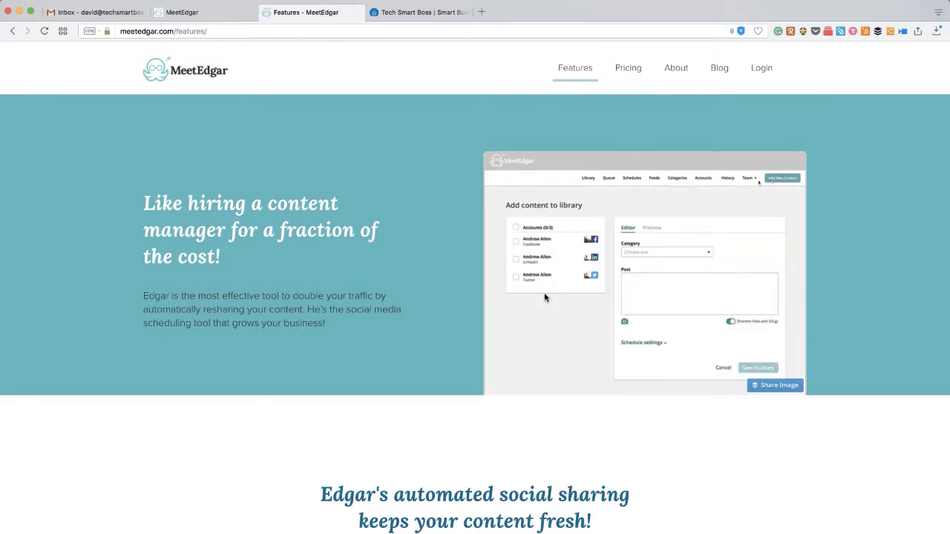
scroll(518, 388, down, 5)
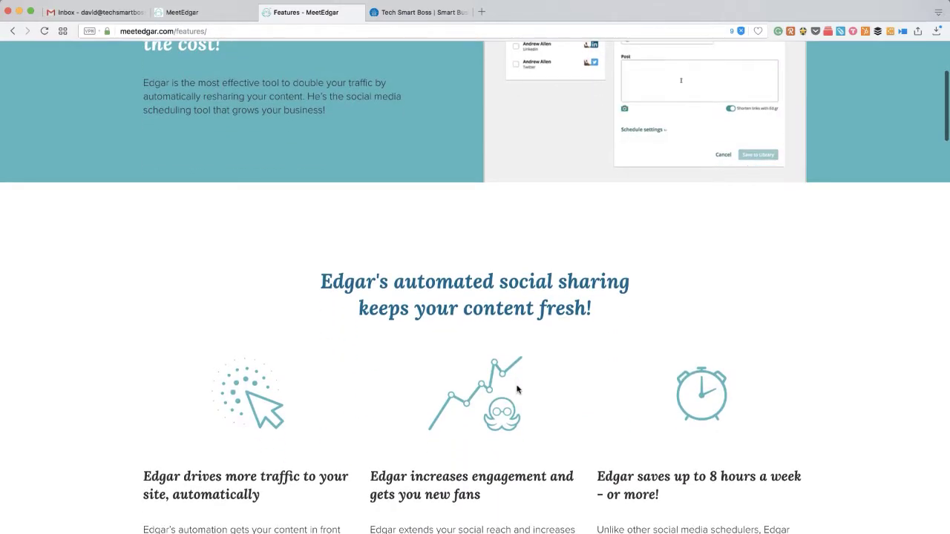
scroll(517, 388, down, 10)
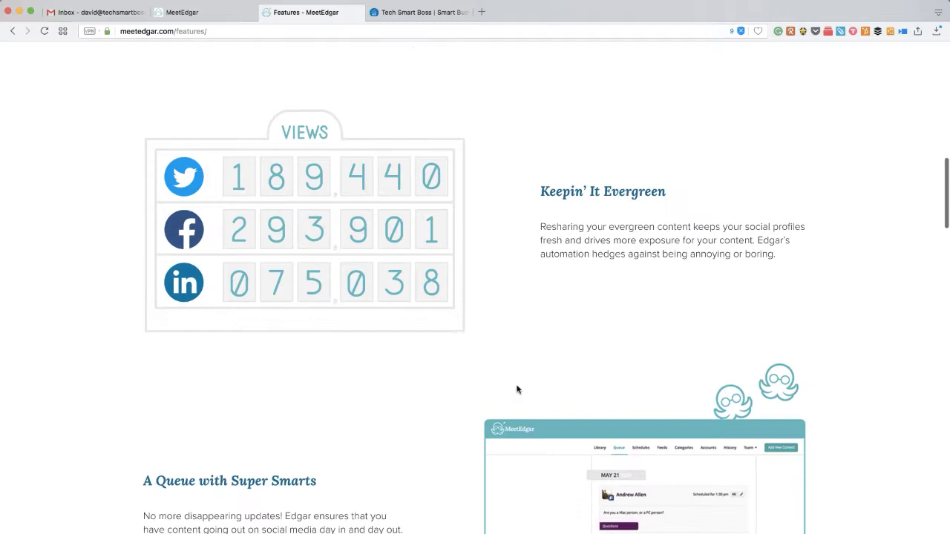
scroll(517, 388, up, 10)
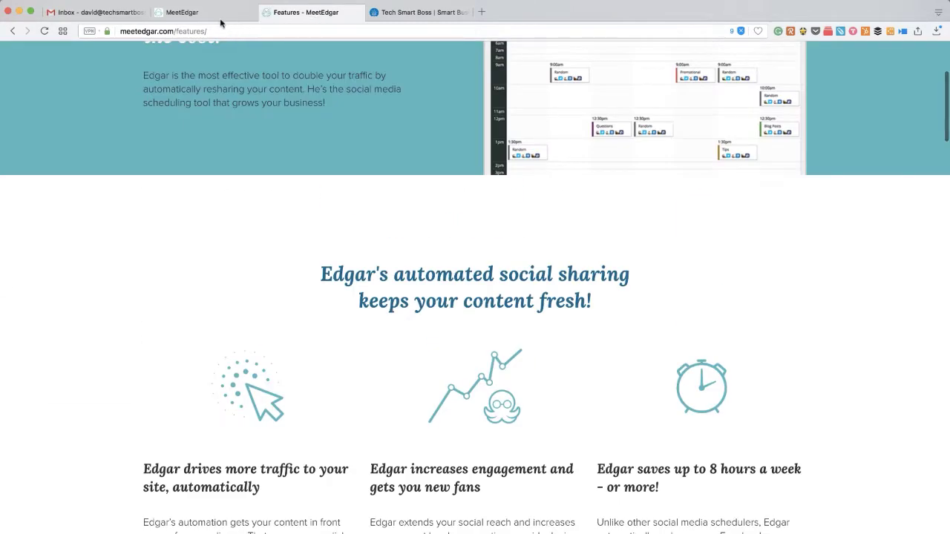
click(214, 15)
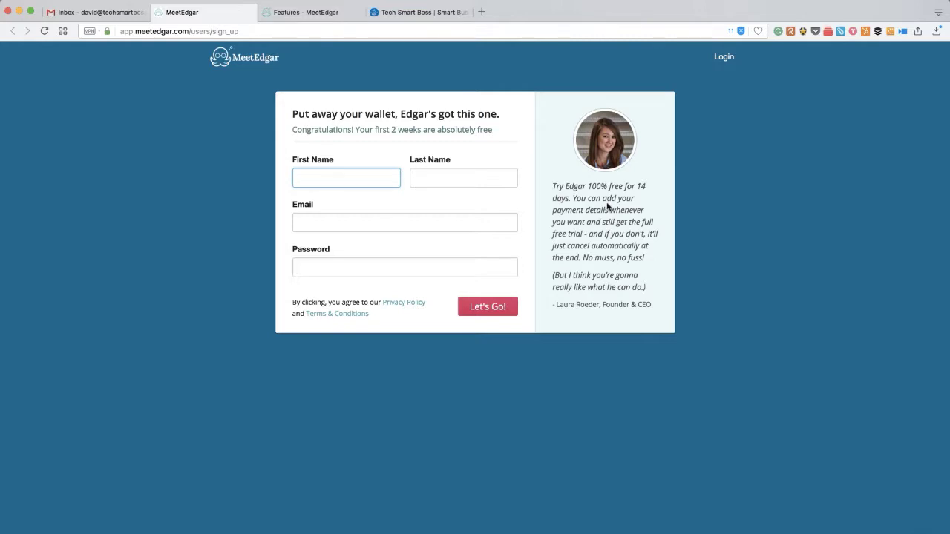
key(Tab)
Fill in the email address and a password, then submit with Let's Go!
key(Tab)
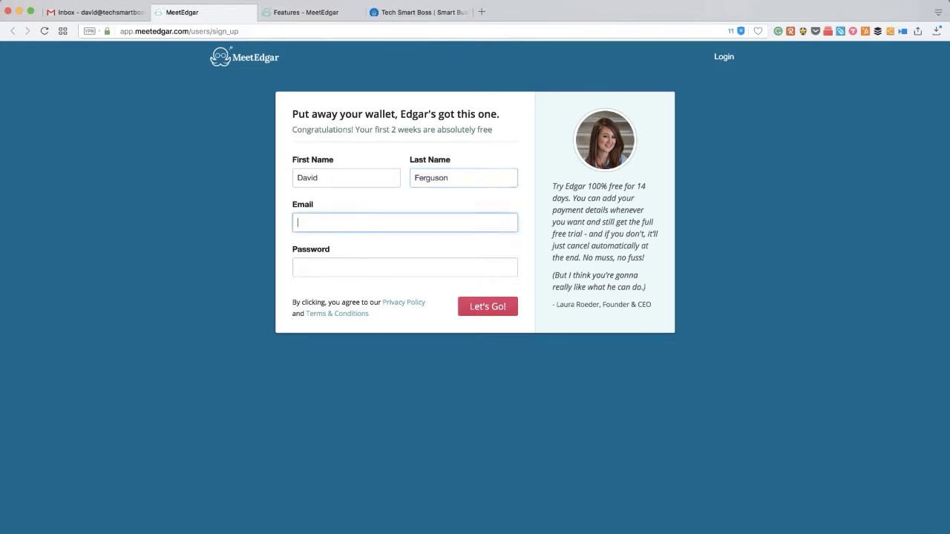
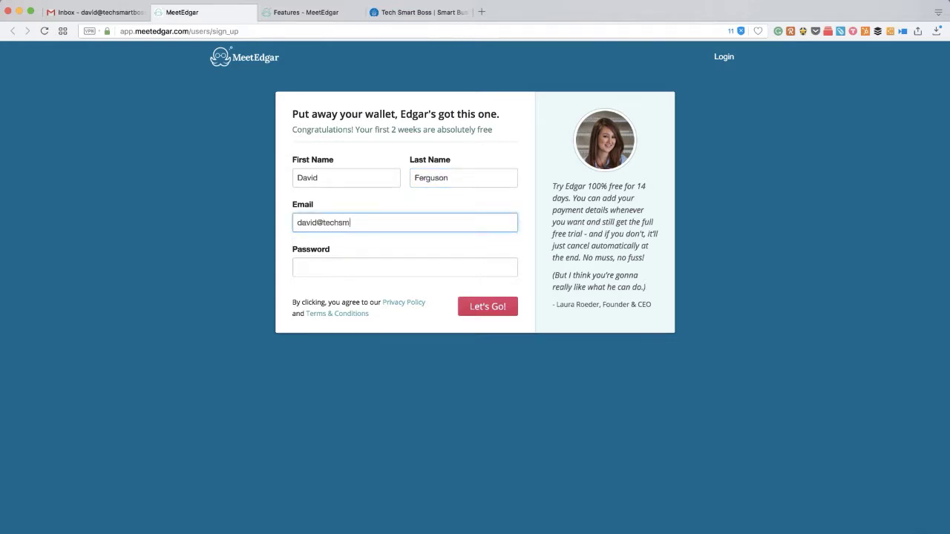
click(358, 268)
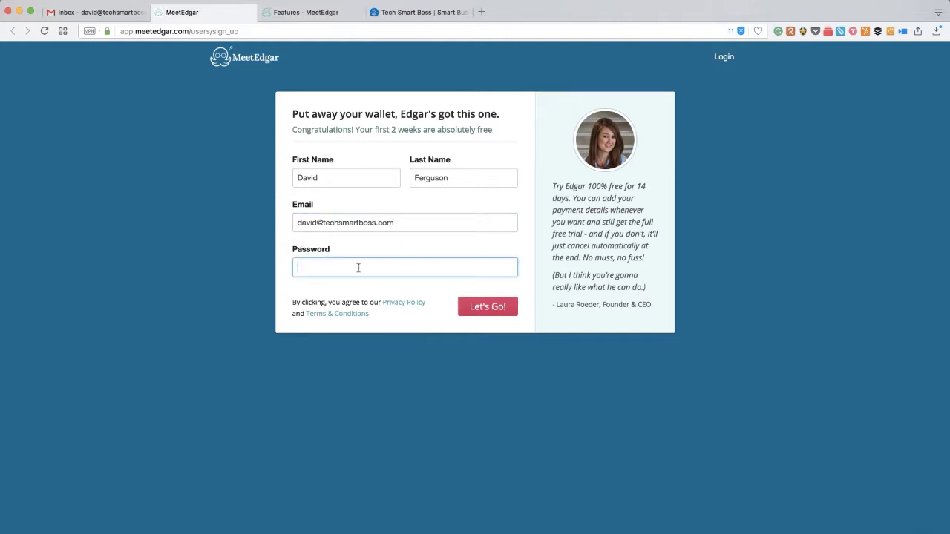
text(•••••••)
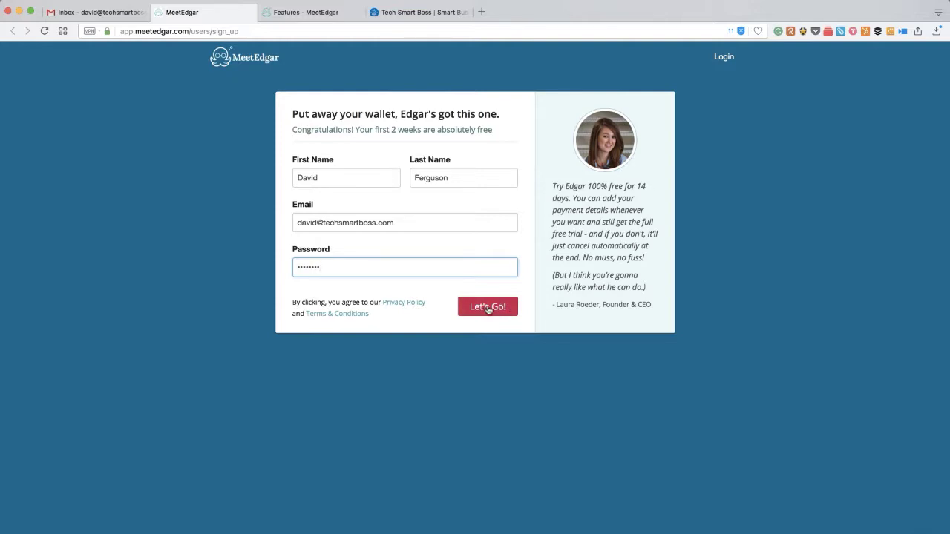
click(488, 308)
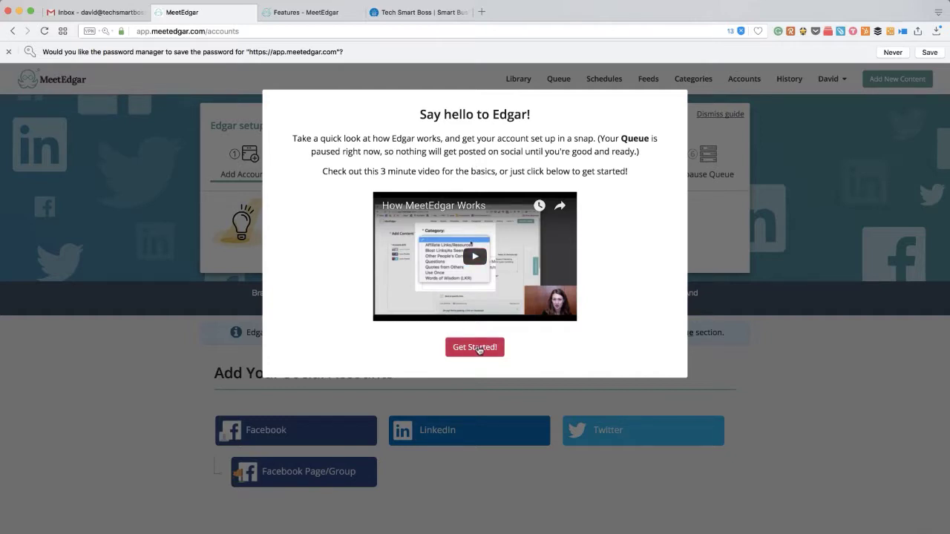
Close the 'Say hello to Edgar!' welcome video with Get Started!
click(475, 347)
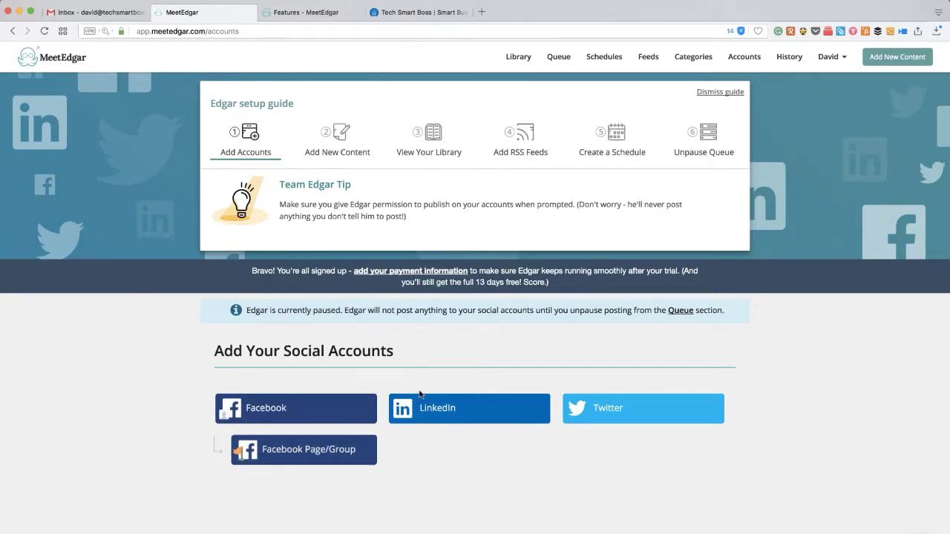
Link a Twitter account by authorizing the Meet Edgar app on Twitter.
click(615, 412)
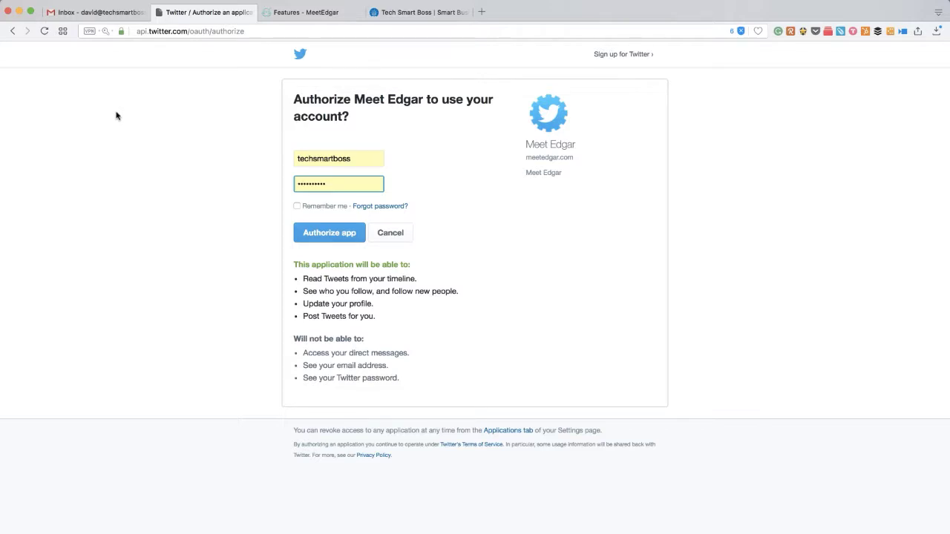
click(323, 237)
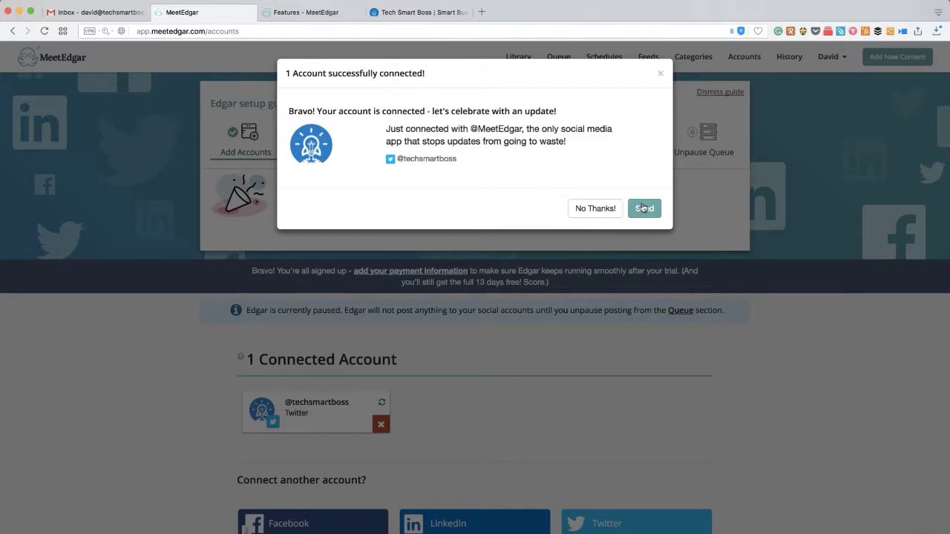
Decline the celebratory update and confirm the Add Accounts step shows Success.
click(595, 211)
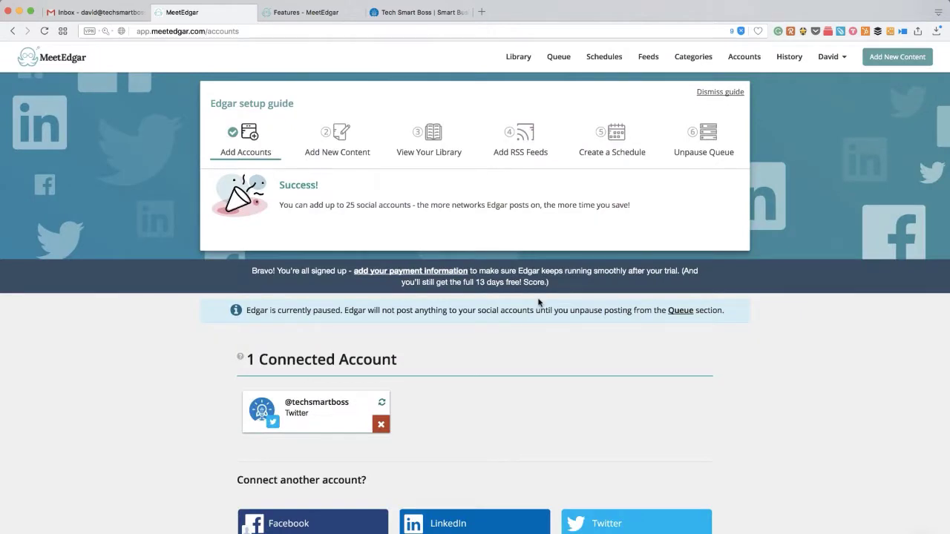
scroll(491, 450, down, 2)
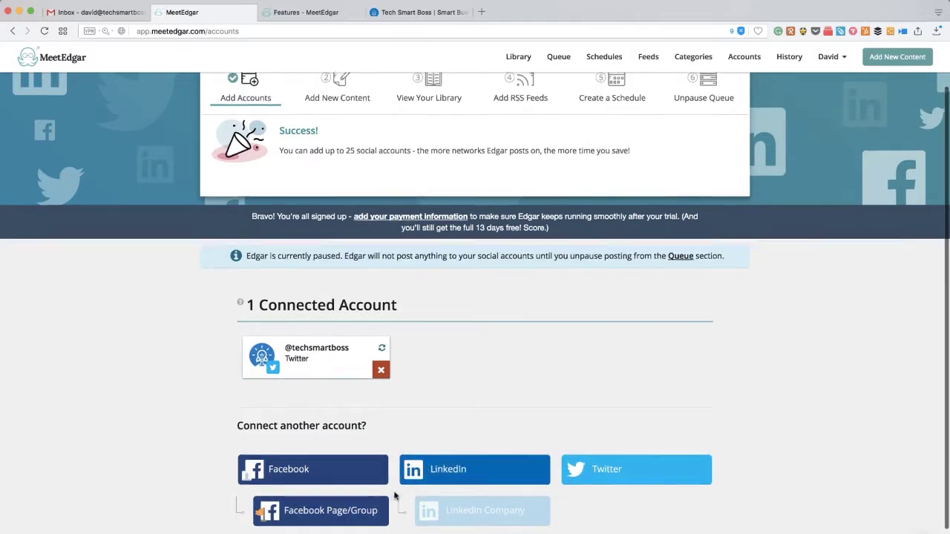
scroll(394, 495, down, 2)
scroll(394, 494, up, 3)
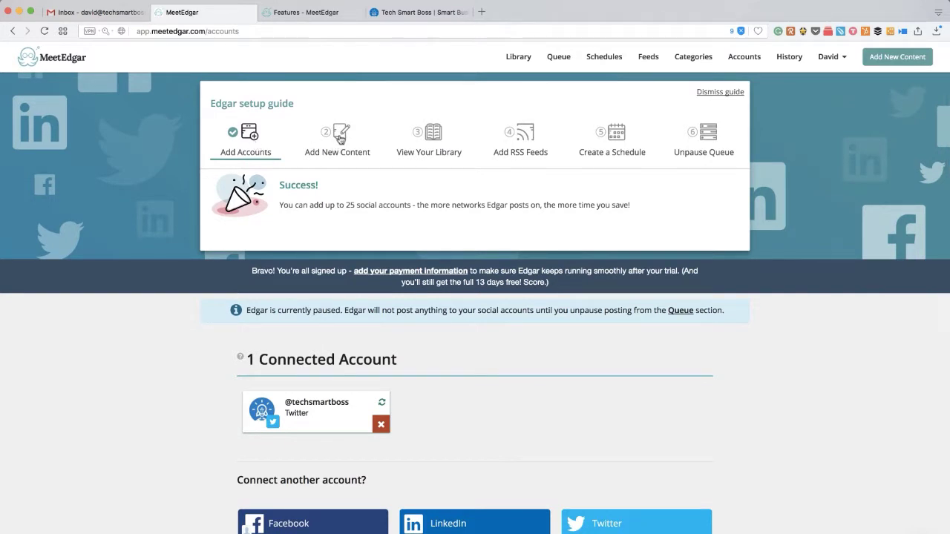
Begin a new library content item with My Blog Posts as its category.
click(340, 145)
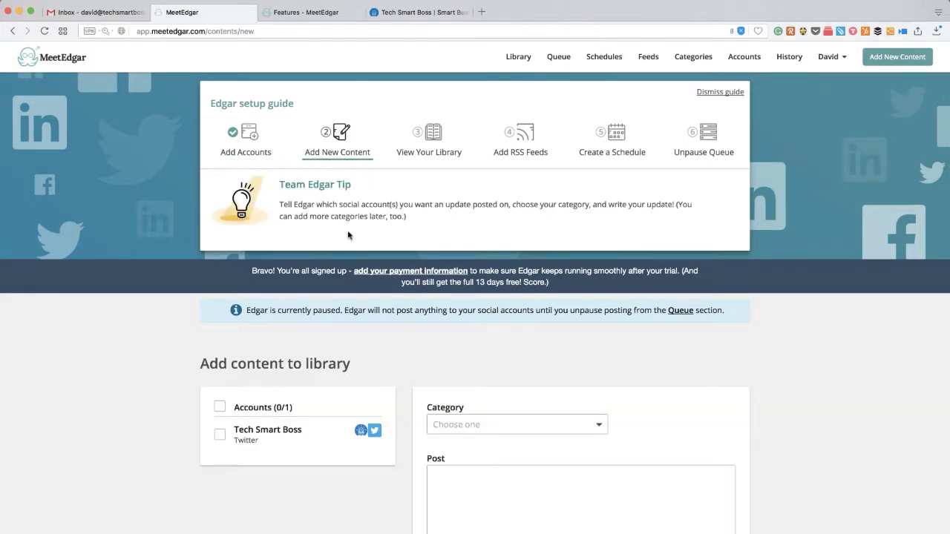
scroll(357, 314, down, 2)
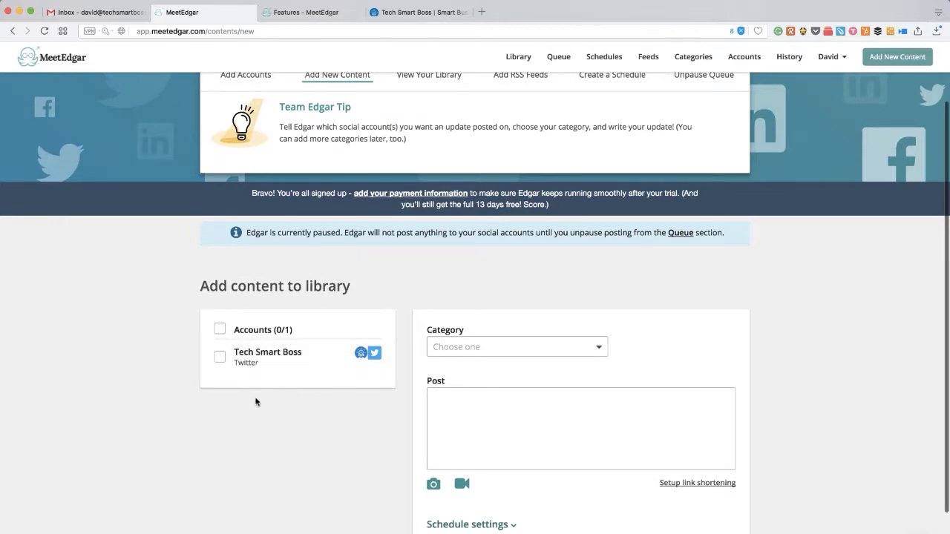
scroll(255, 402, down, 2)
scroll(255, 402, up, 2)
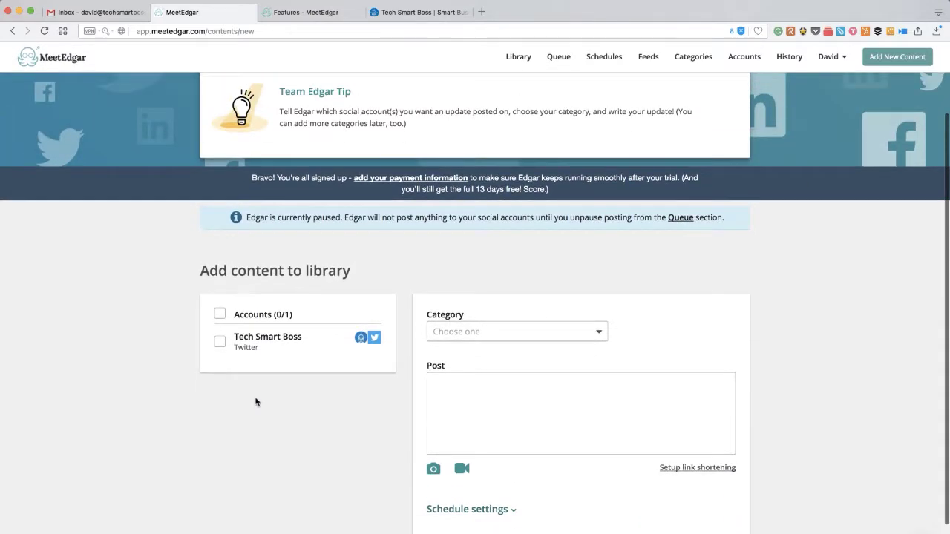
scroll(312, 312, up, 1)
scroll(406, 310, down, 2)
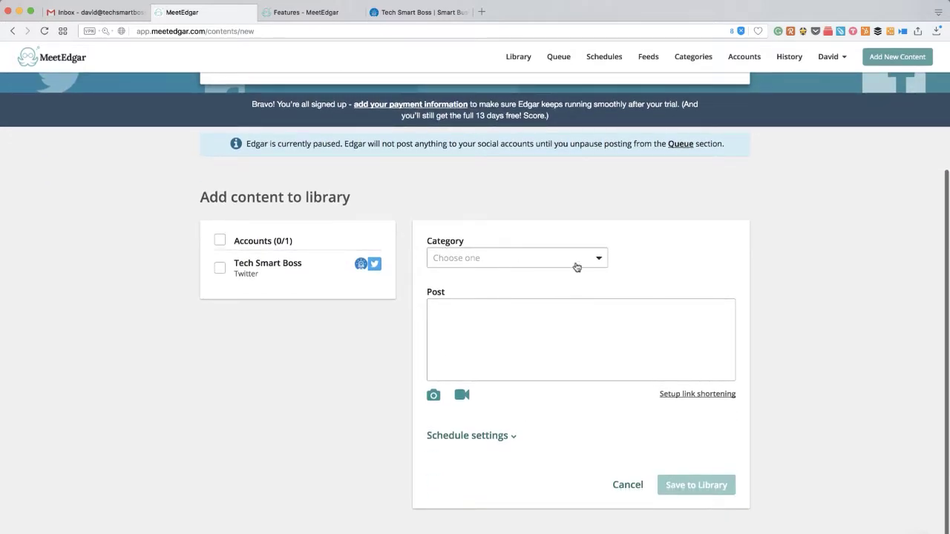
click(600, 259)
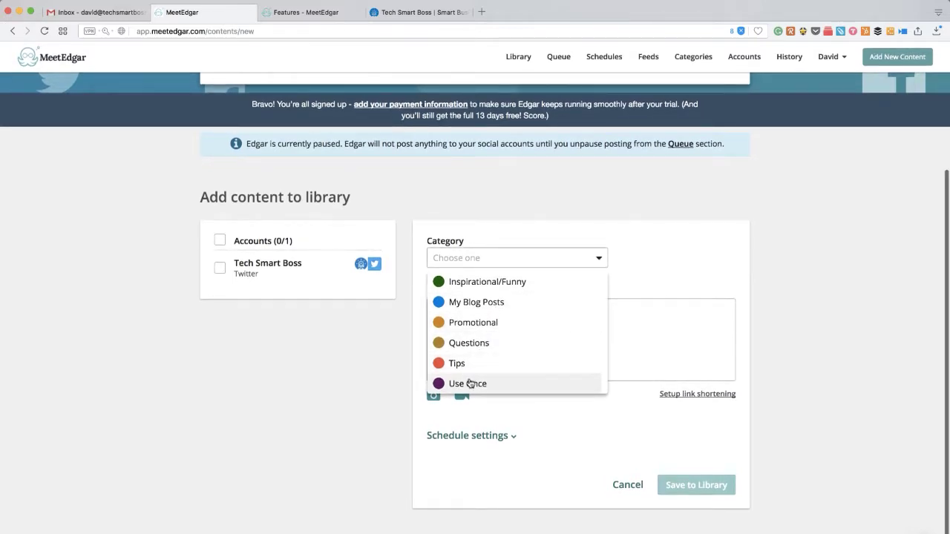
scroll(462, 356, up, 2)
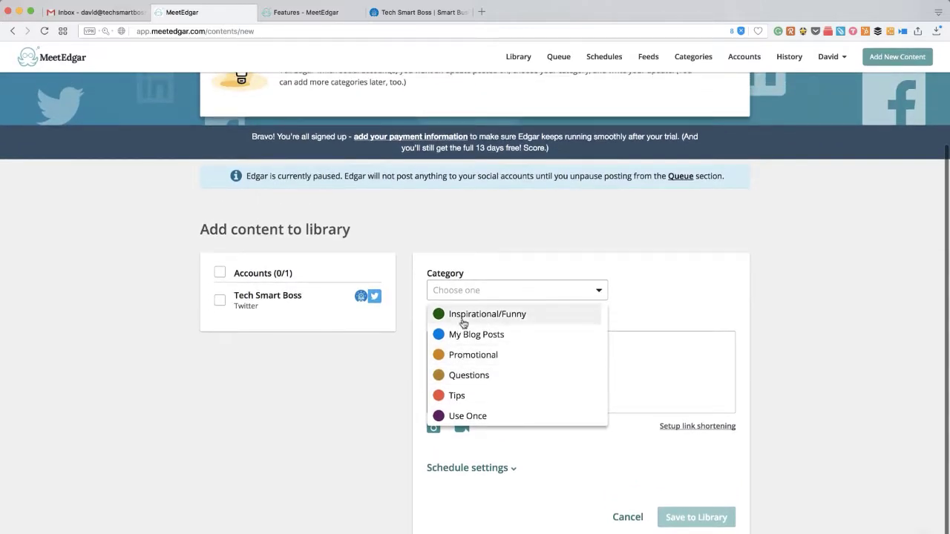
scroll(463, 314, up, 5)
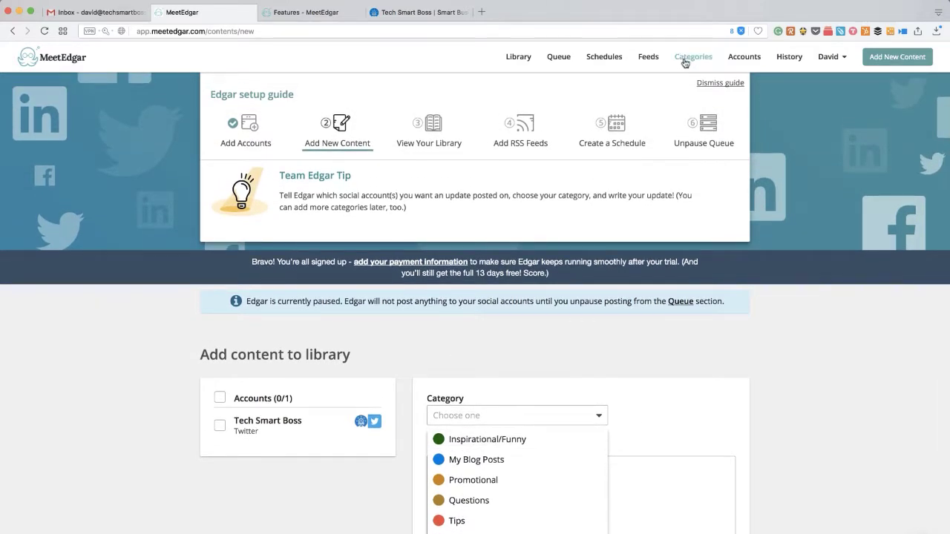
scroll(519, 363, down, 5)
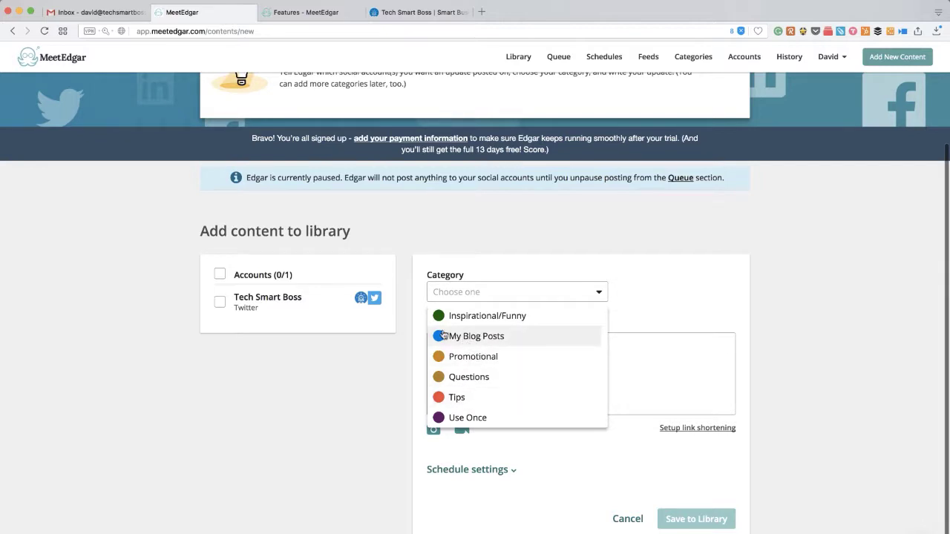
click(474, 336)
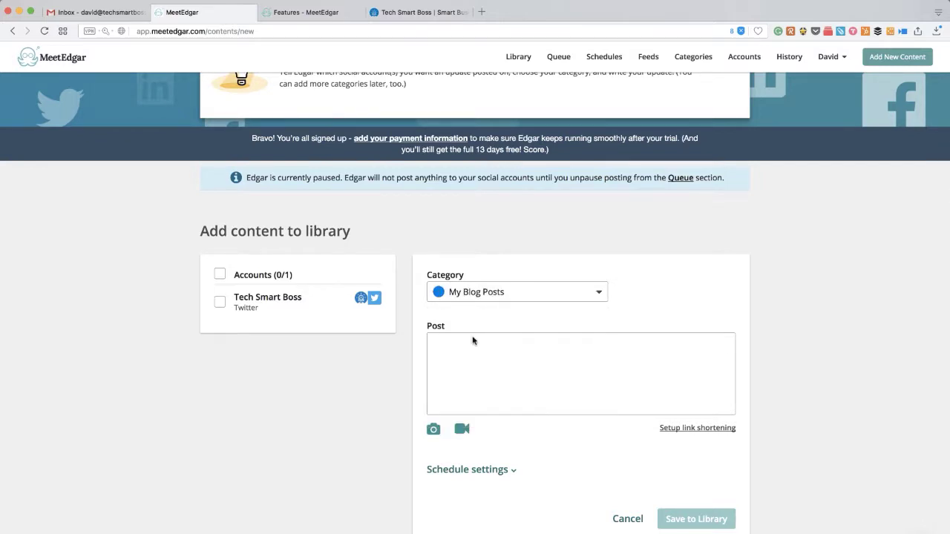
Select the Episode 29 post's URL on Tech Smart Boss, then return to MeetEdgar's Post box.
click(421, 11)
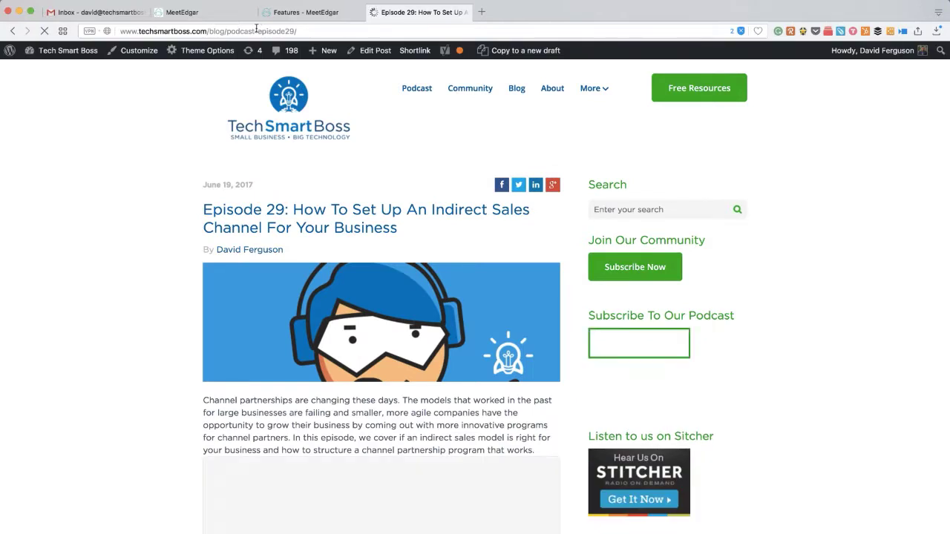
click(256, 31)
key(super+c)
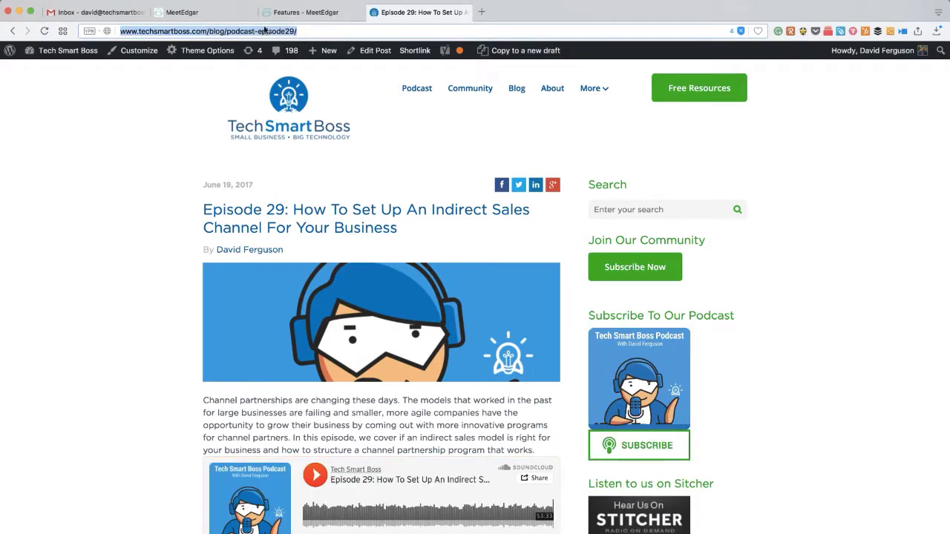
click(237, 13)
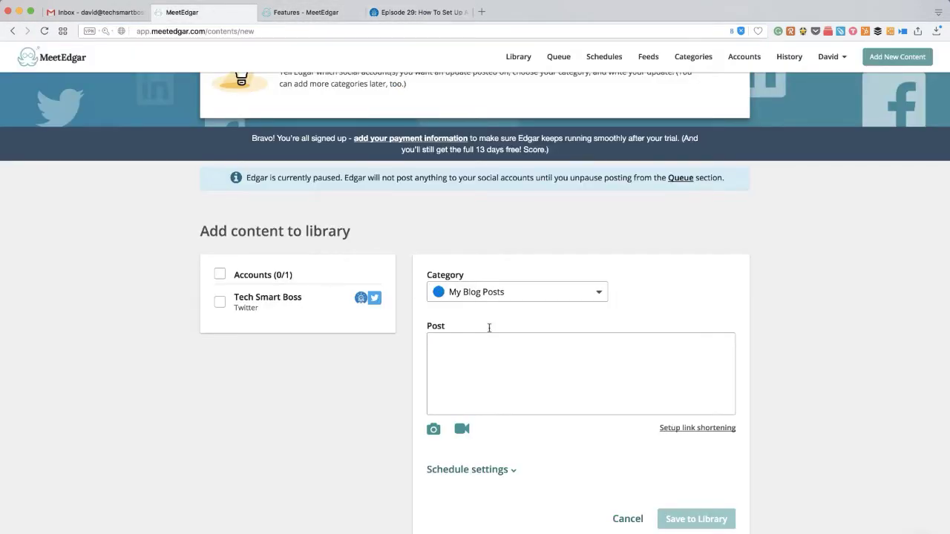
click(479, 347)
Write the Episode 29 promo text with its pasted link for the Tech Smart Boss account.
text(Curi)
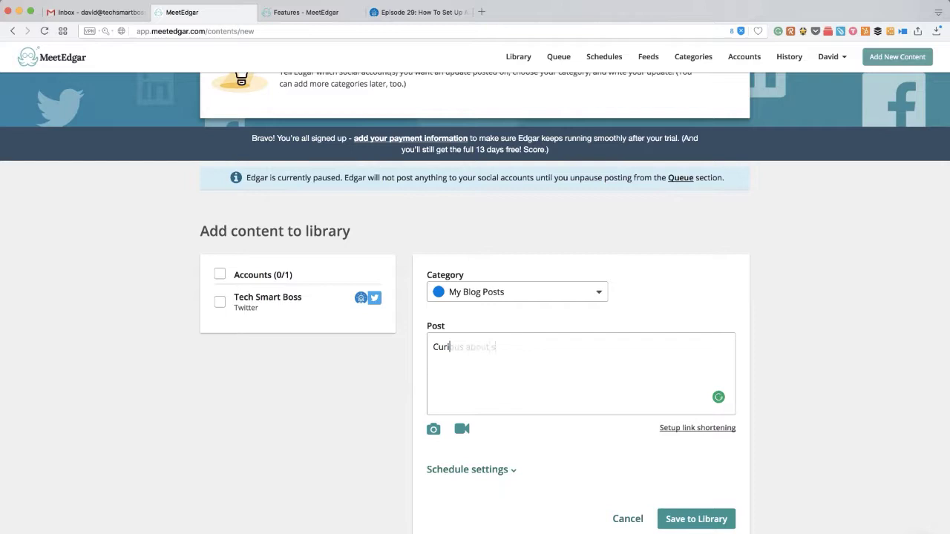
text(ous about setting up a channel partner program for your business? Listen to Episode 29 of the #TechSmartBoss podcast -)
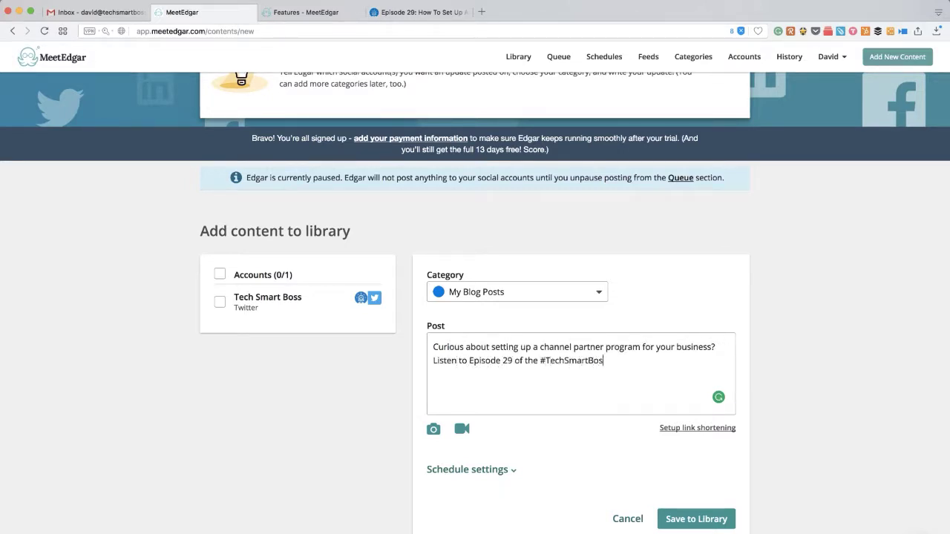
key(super+v)
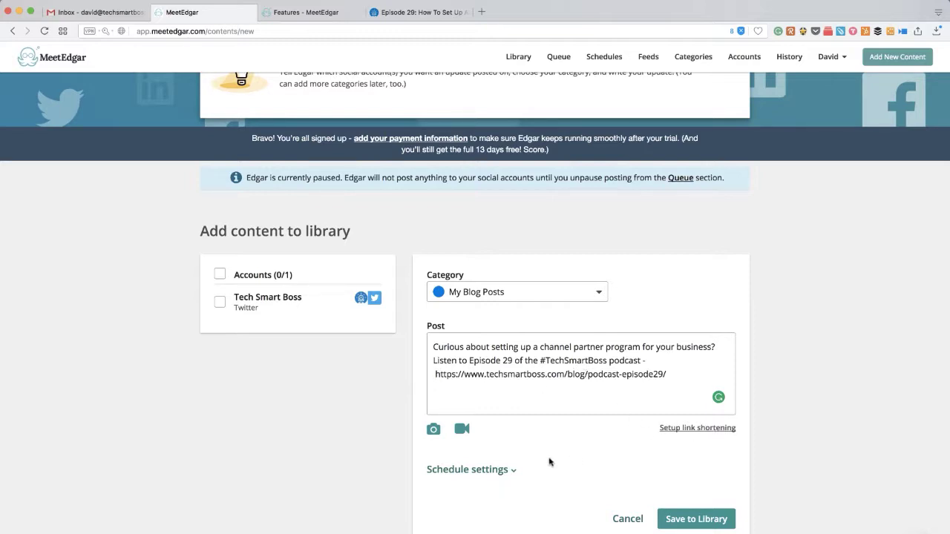
click(220, 304)
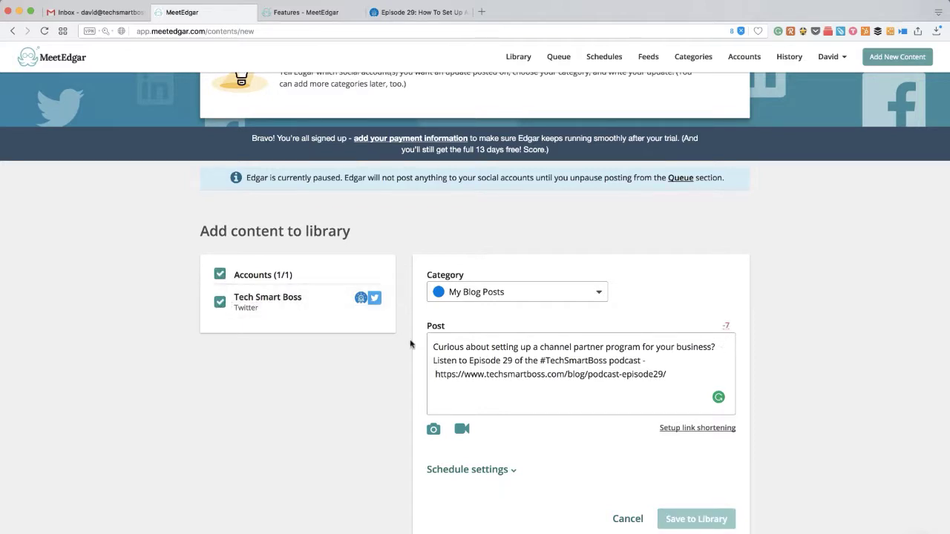
Delete the #TechSmartBoss hashtag and extra space to fit under Twitter's limit.
mouse_move(726, 328)
drag(541, 361, 608, 361)
key(BackSpace)
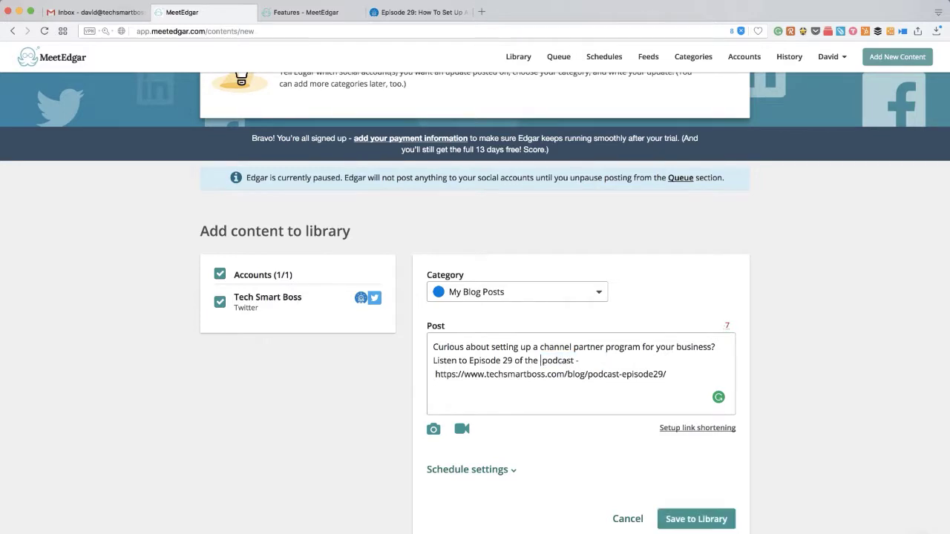
key(BackSpace)
click(504, 470)
scroll(557, 476, down, 4)
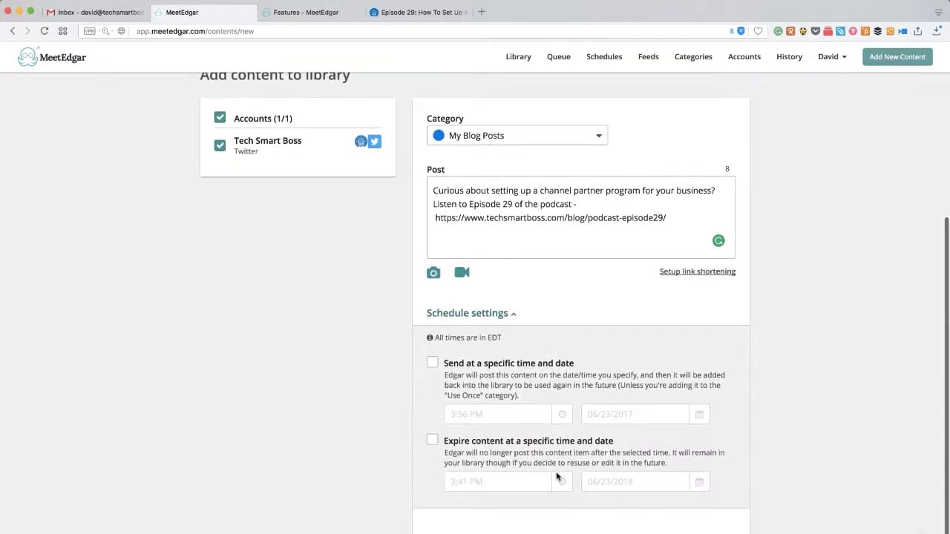
scroll(557, 476, down, 2)
scroll(558, 475, up, 2)
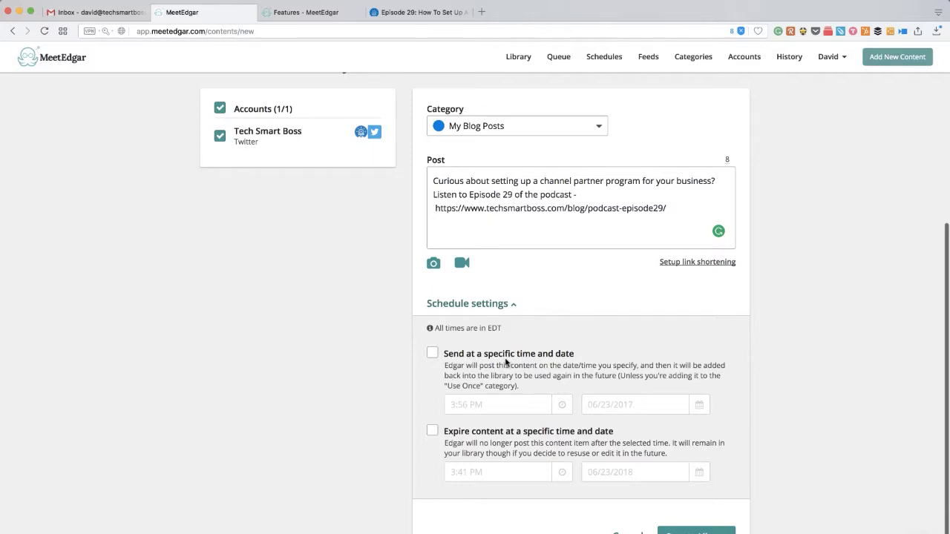
scroll(506, 362, up, 1)
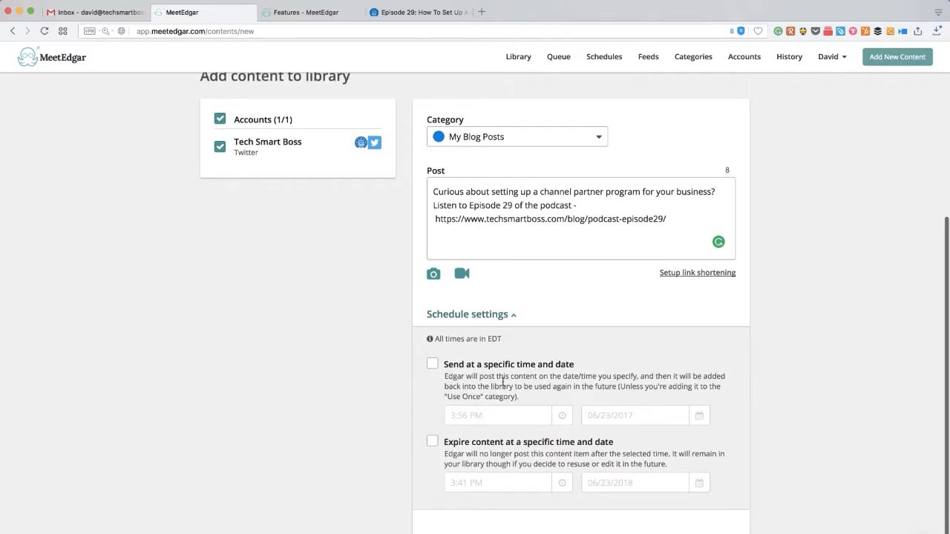
scroll(505, 383, down, 2)
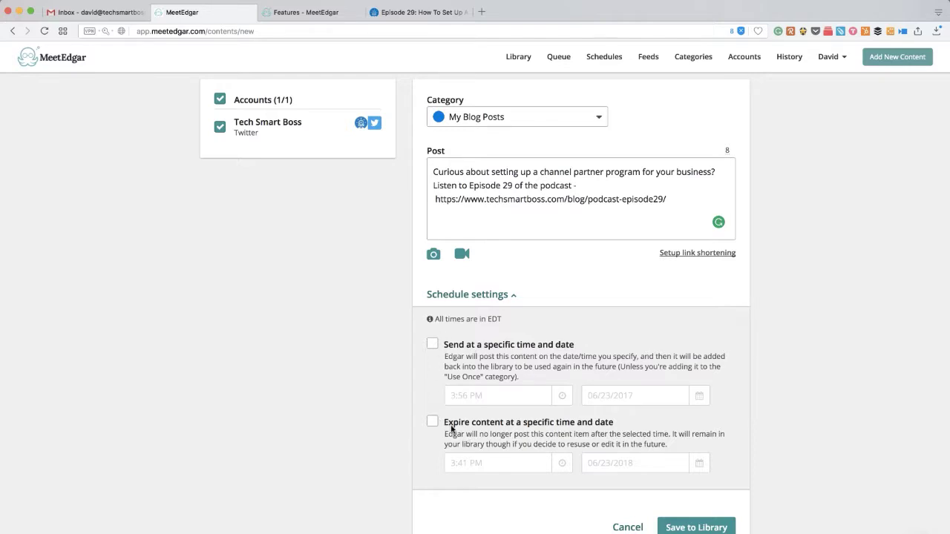
click(499, 297)
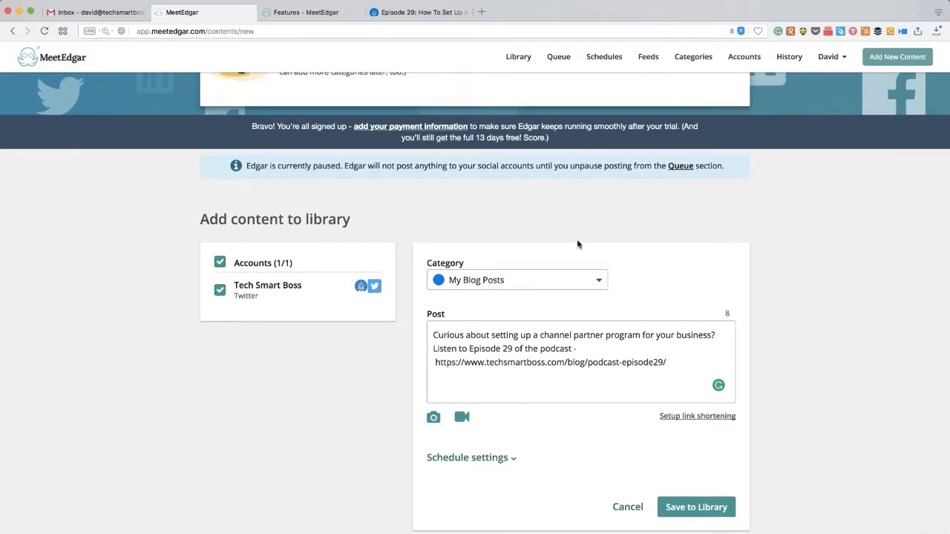
click(699, 518)
Save the Episode 29 update to the library, keeping My Blog Posts as category.
click(699, 507)
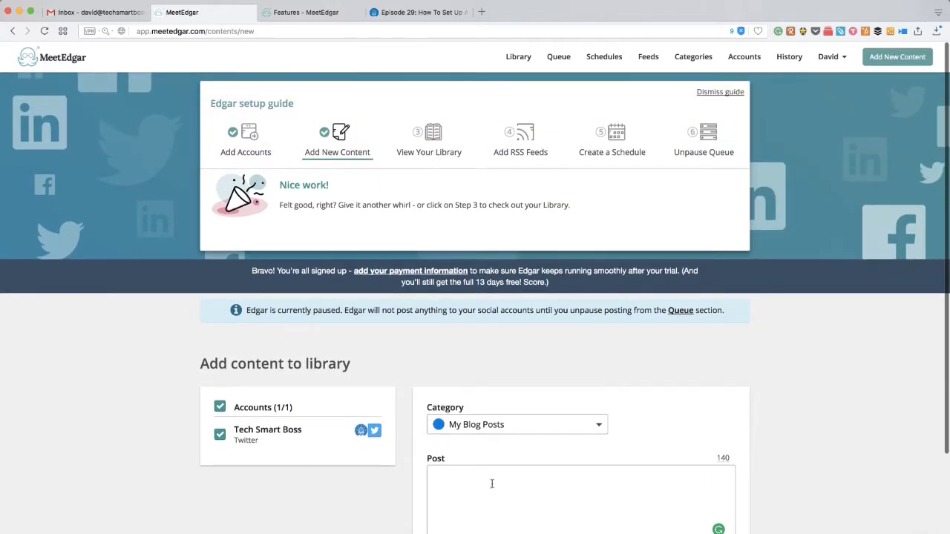
click(518, 437)
click(523, 429)
scroll(528, 501, down, 5)
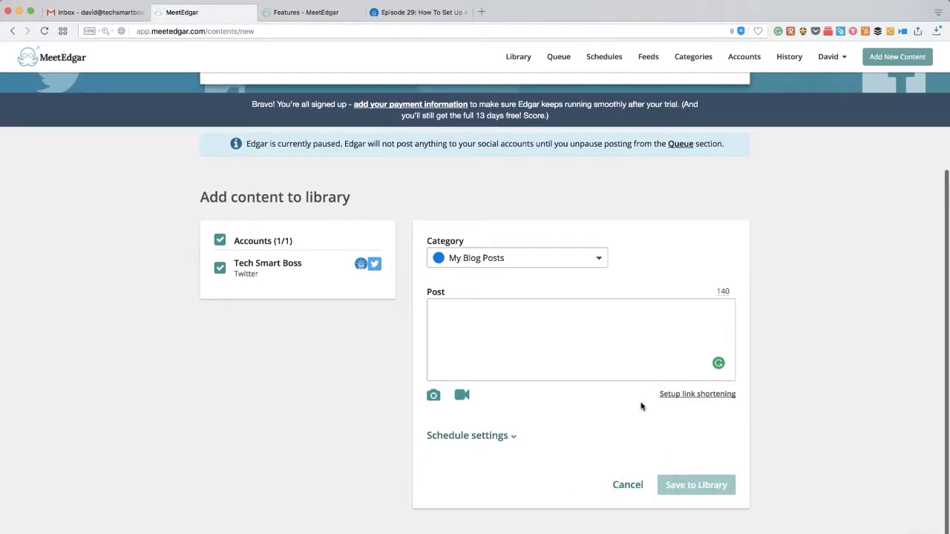
scroll(637, 398, up, 5)
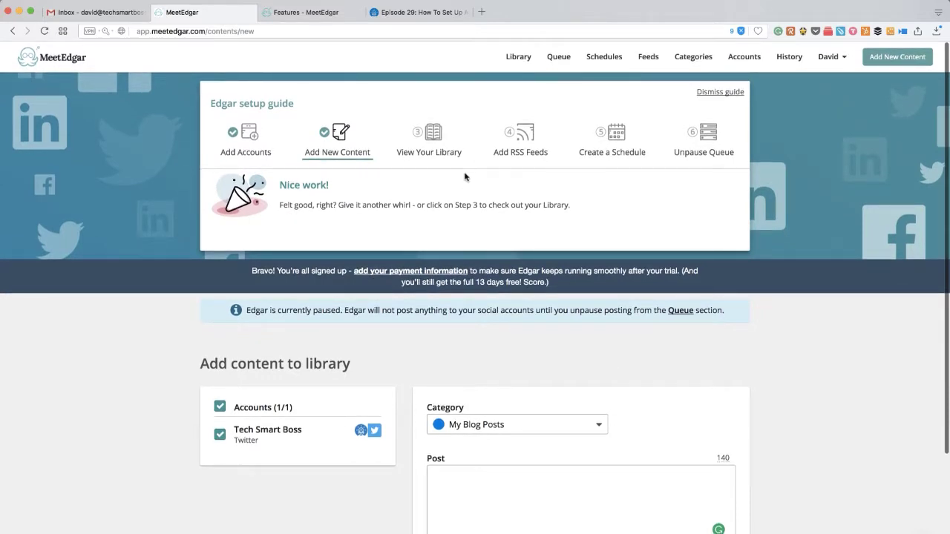
Open the Library and filter it to My Blog Posts to see the Episode 29 update.
click(430, 153)
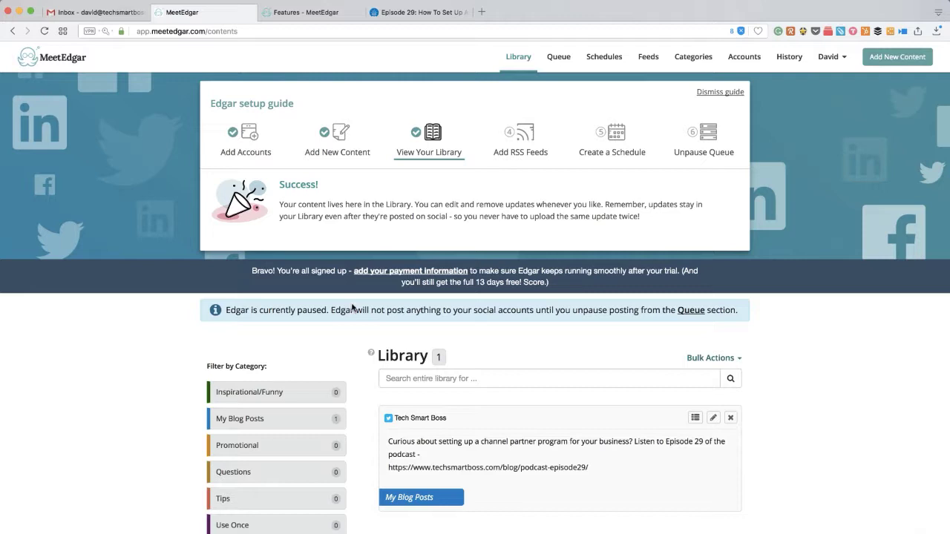
scroll(304, 343, down, 1)
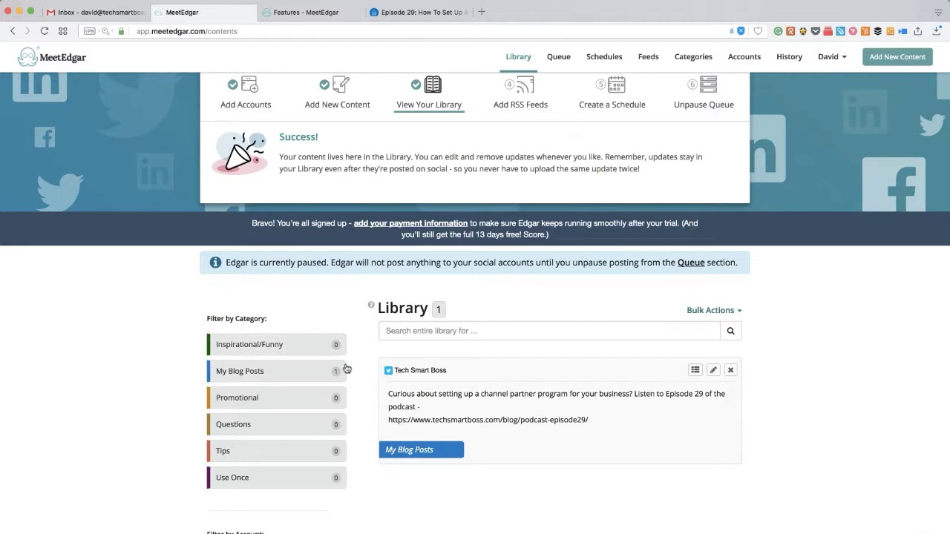
scroll(375, 390, down, 2)
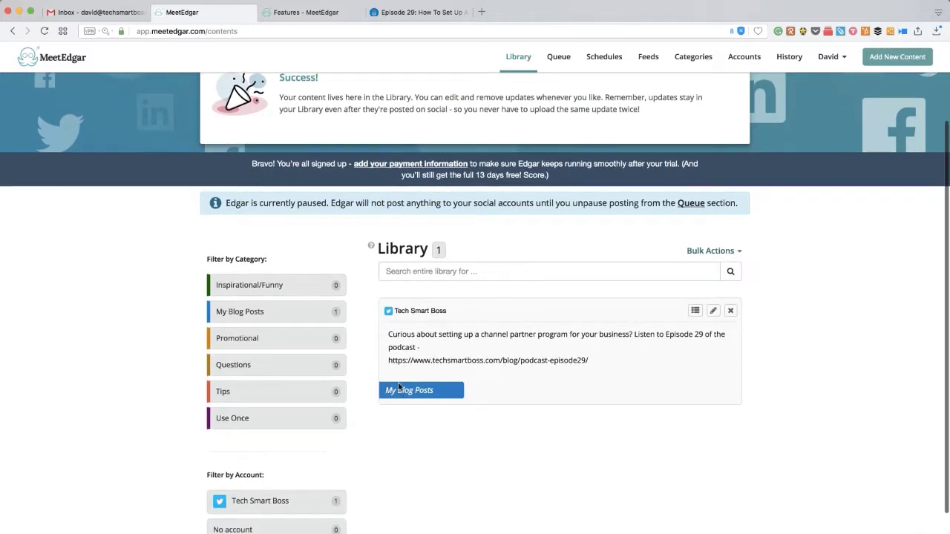
click(279, 320)
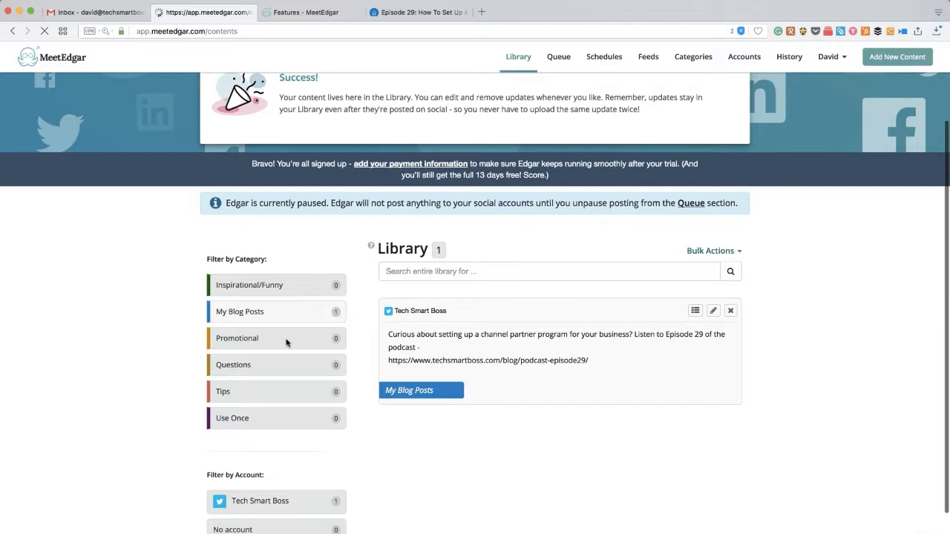
scroll(273, 392, down, 1)
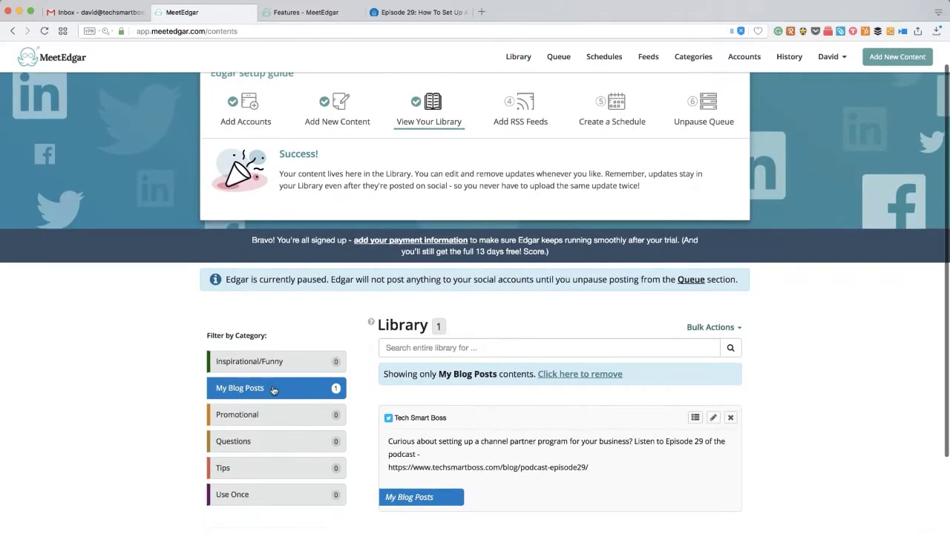
scroll(408, 471, down, 3)
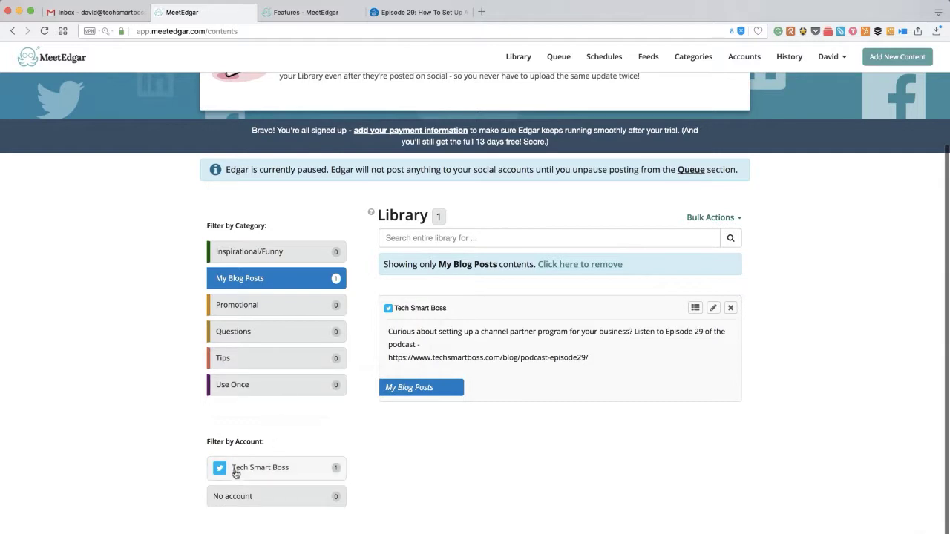
scroll(256, 404, up, 4)
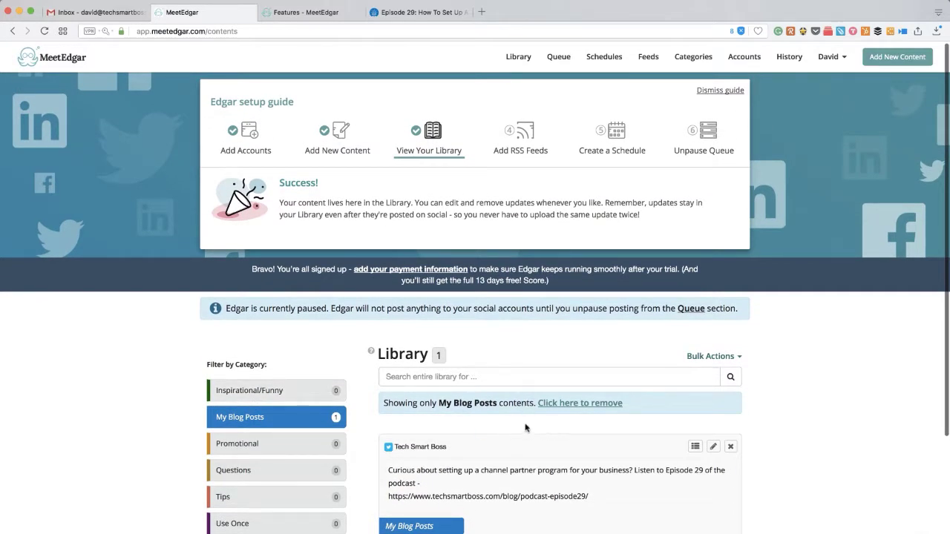
Decline the techsmartboss.com RSS feed and go to the Account Schedule page.
click(532, 152)
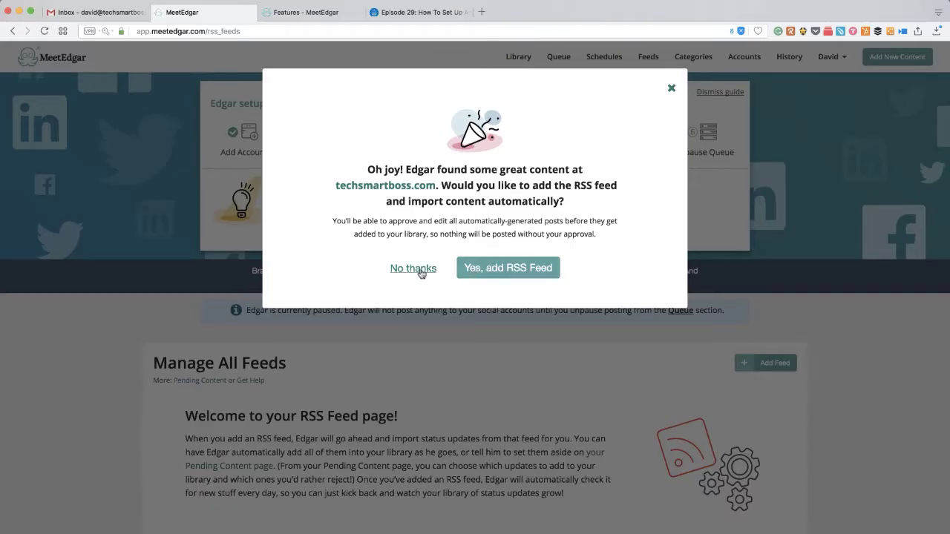
click(401, 270)
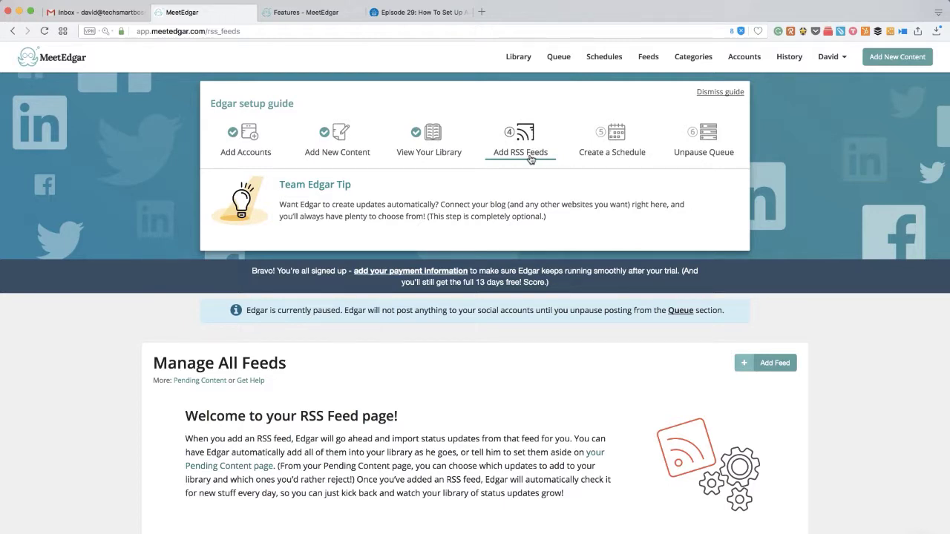
click(615, 154)
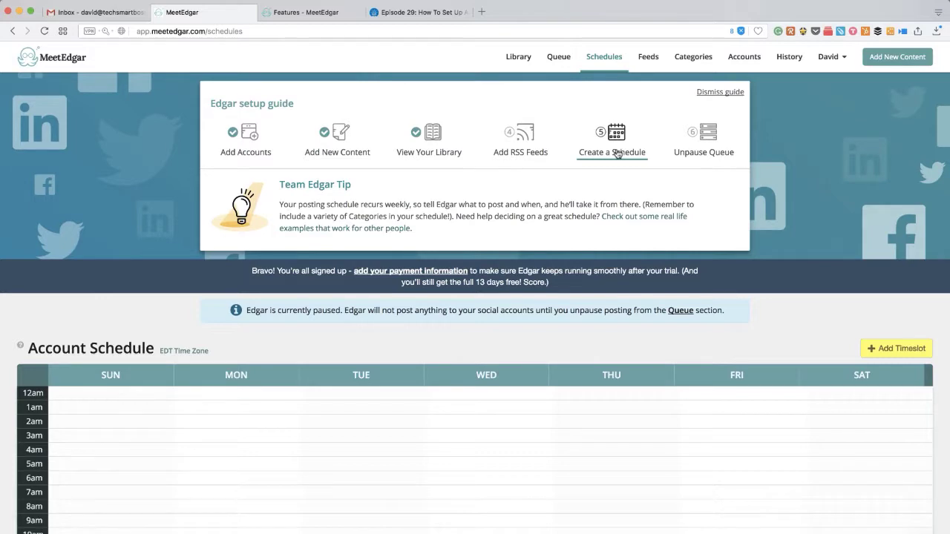
scroll(576, 332, down, 1)
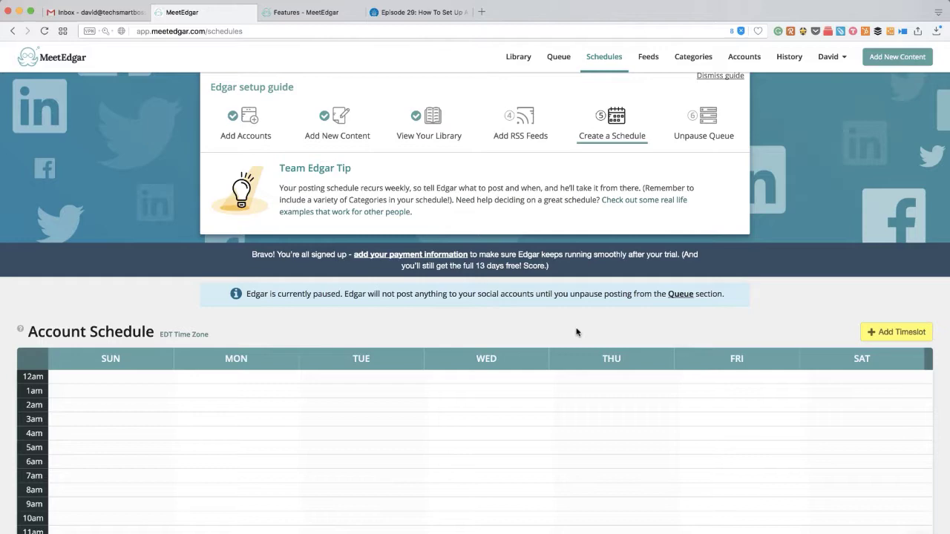
scroll(564, 358, down, 1)
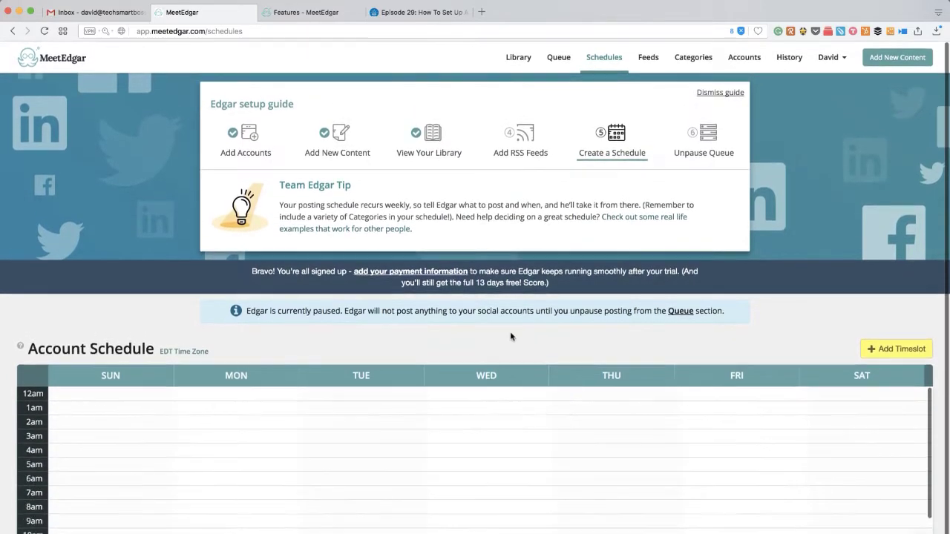
scroll(512, 336, up, 1)
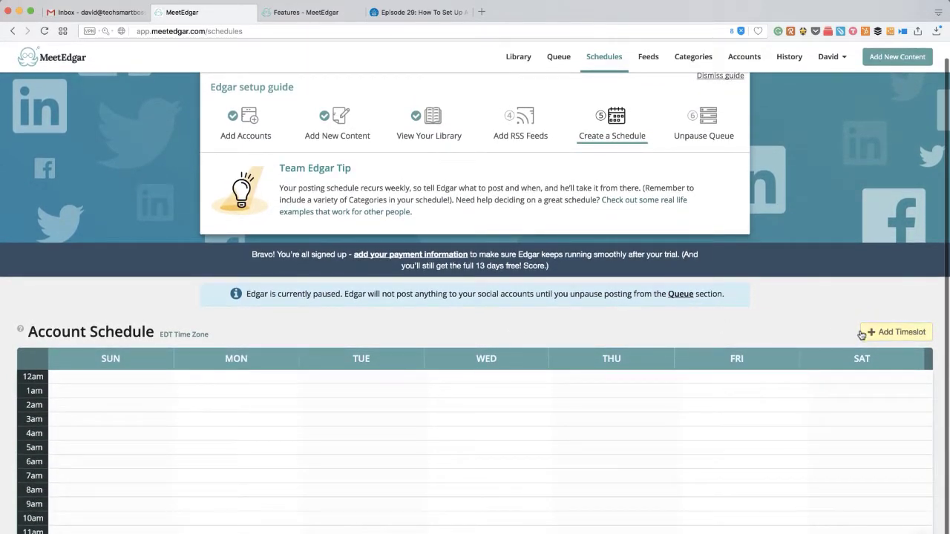
Create a timeslot sending on Tuesday at 9:00 AM from the My Blog Posts category and save it.
click(885, 334)
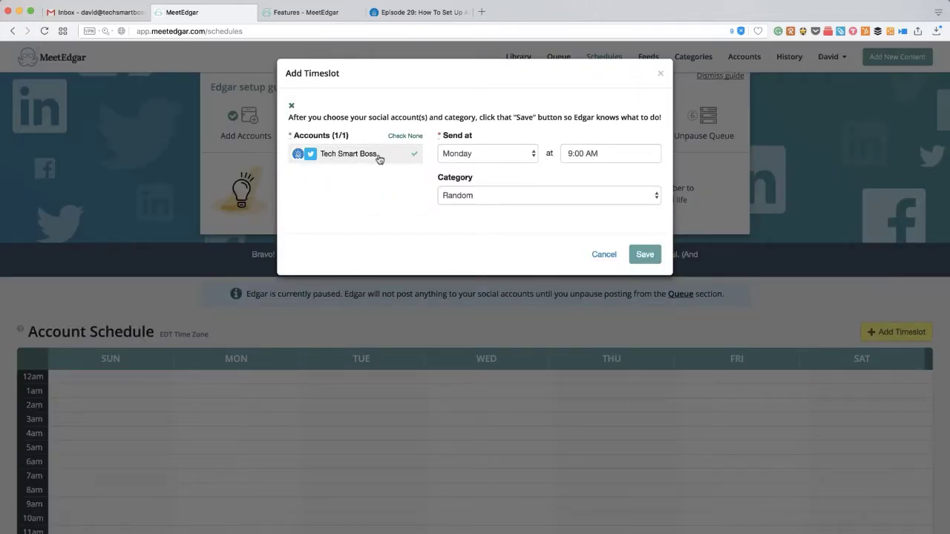
click(515, 156)
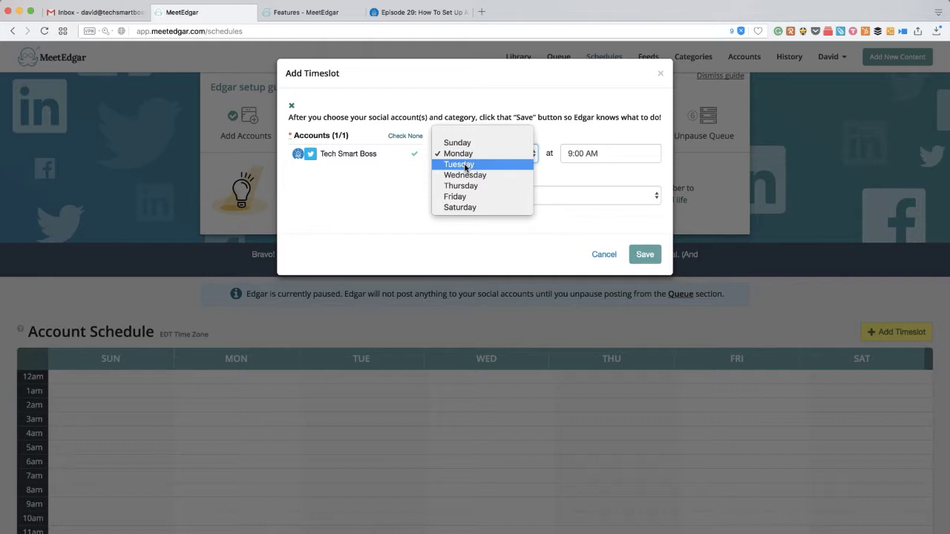
click(465, 165)
click(585, 158)
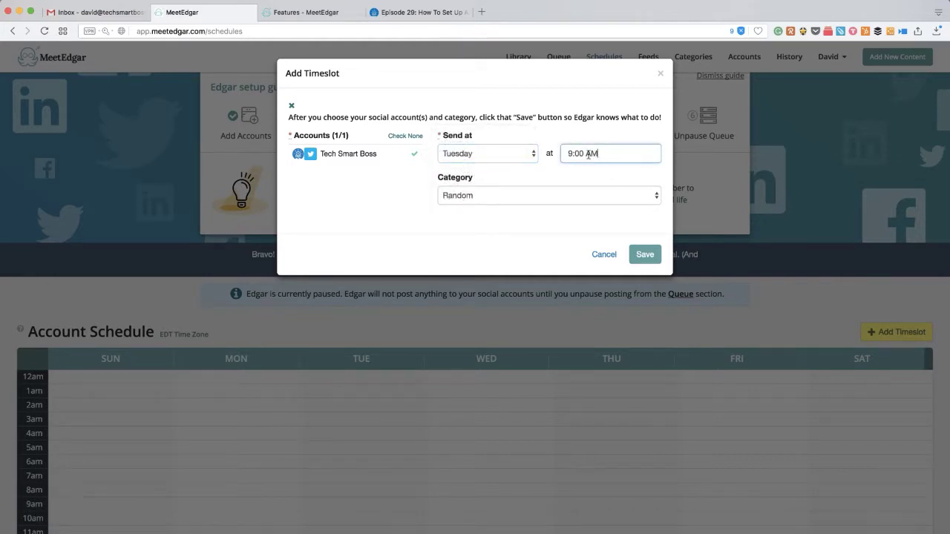
click(622, 196)
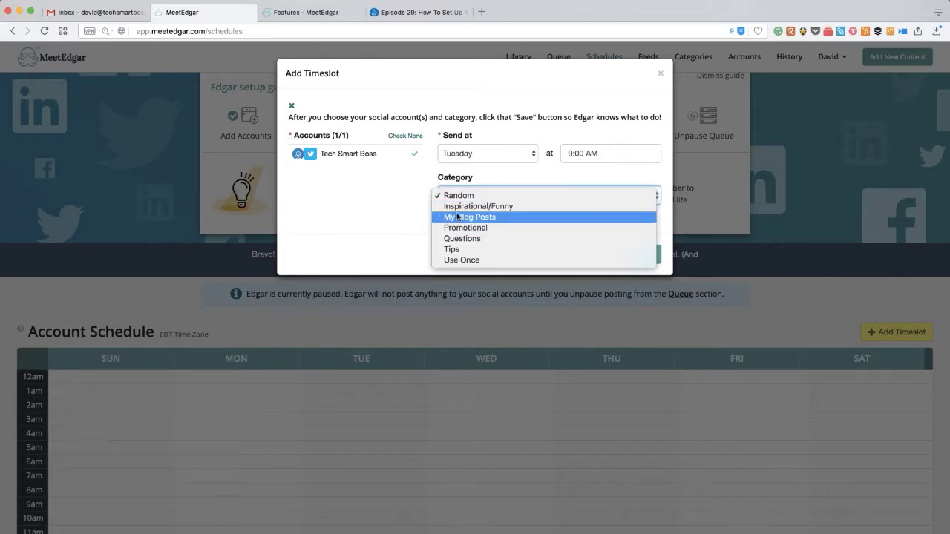
click(458, 218)
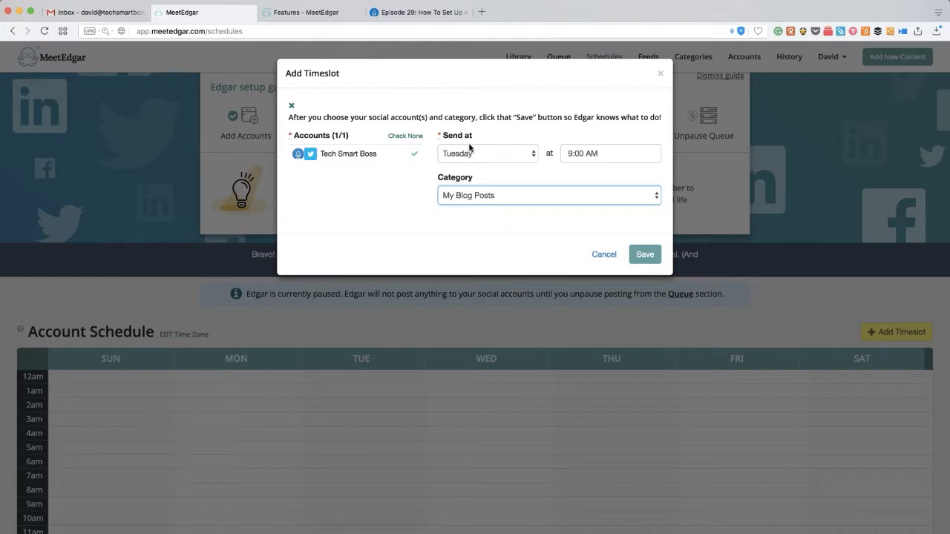
click(501, 154)
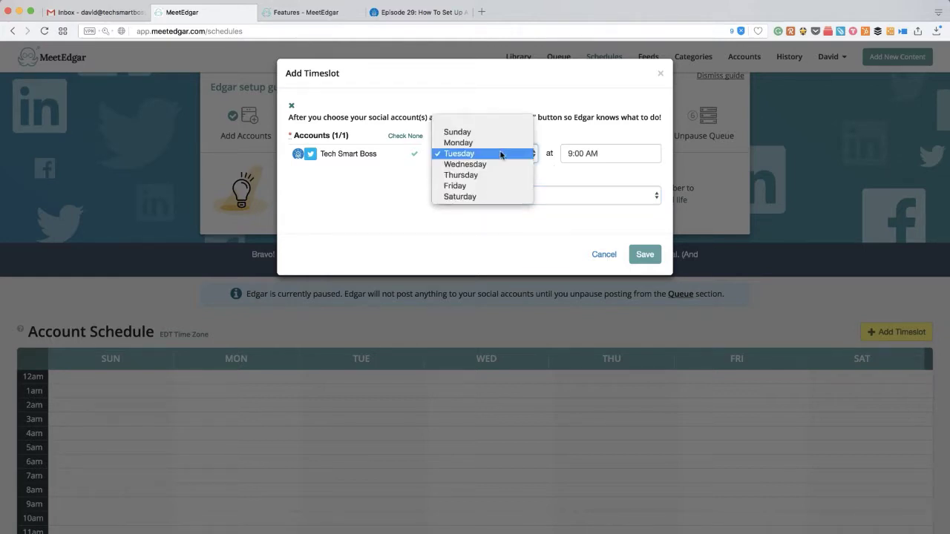
click(460, 154)
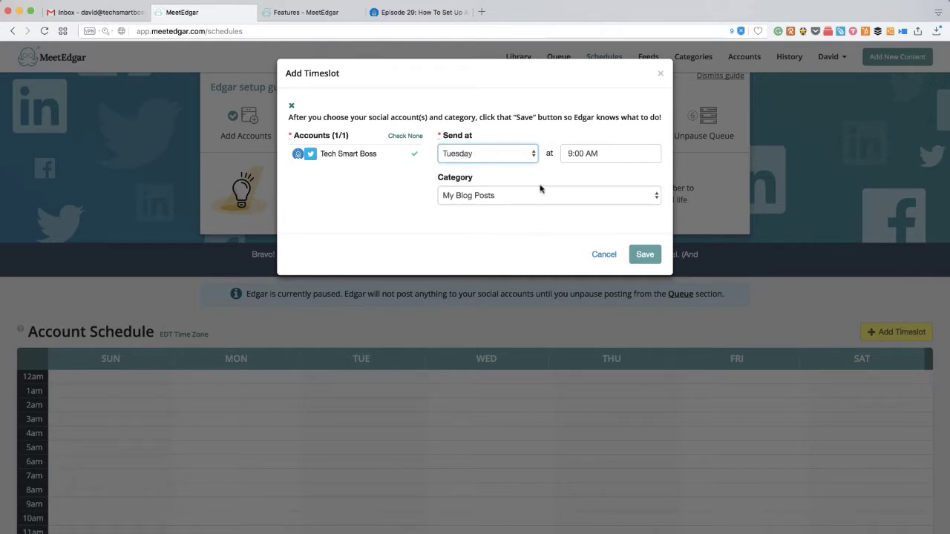
click(500, 156)
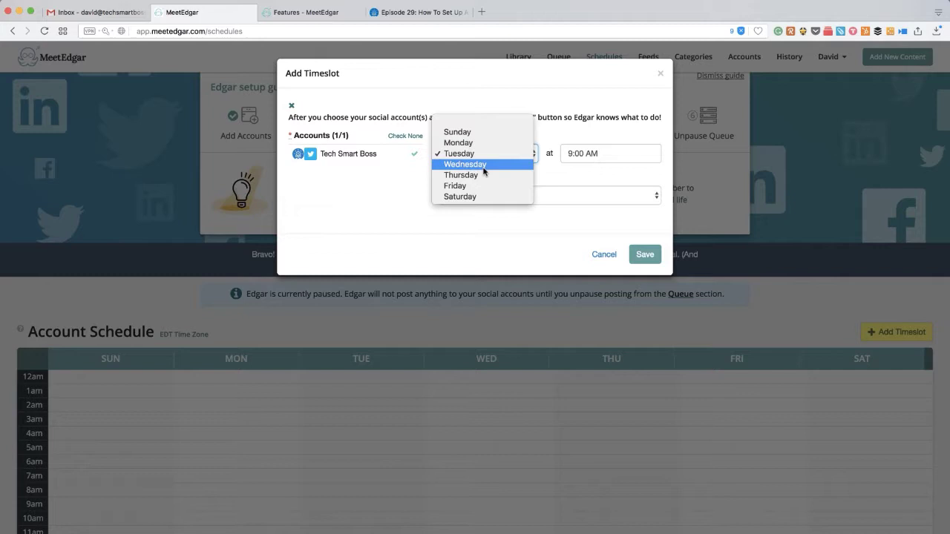
click(469, 153)
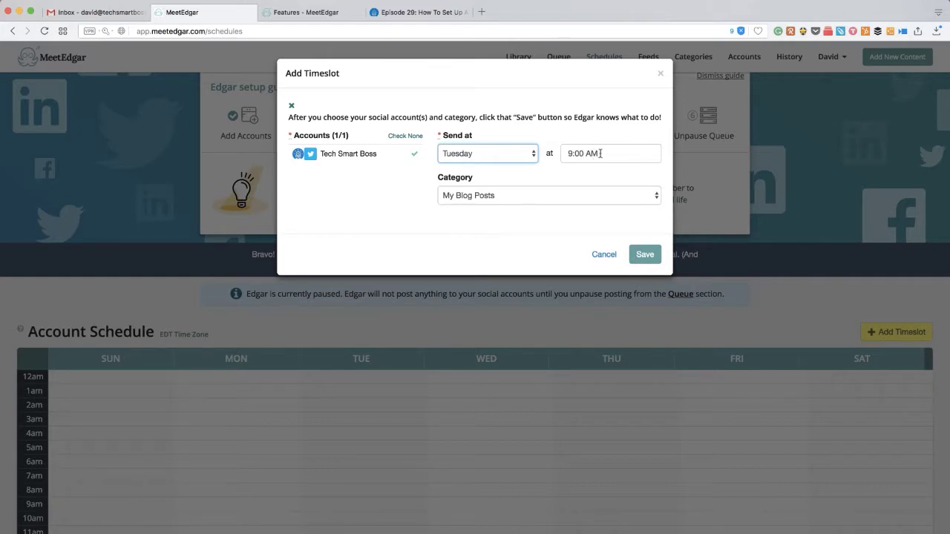
click(601, 154)
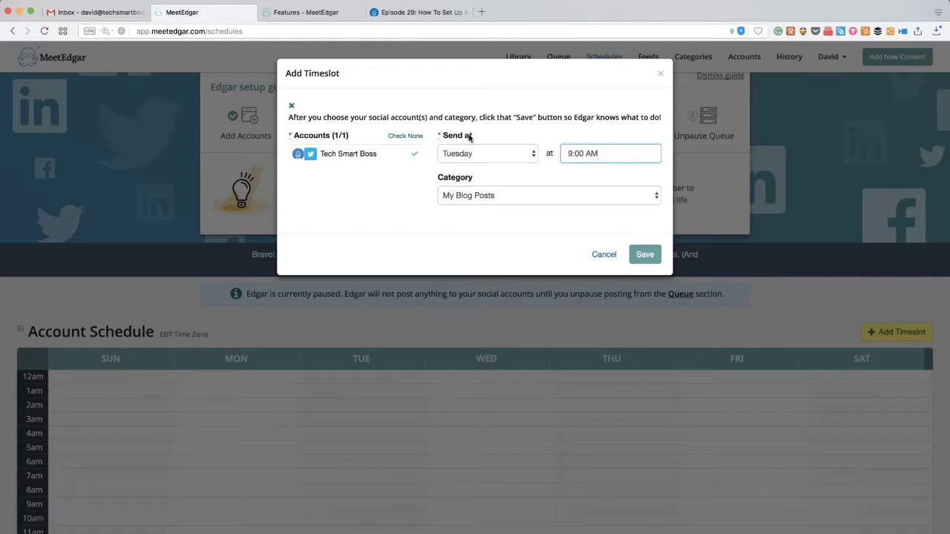
click(645, 256)
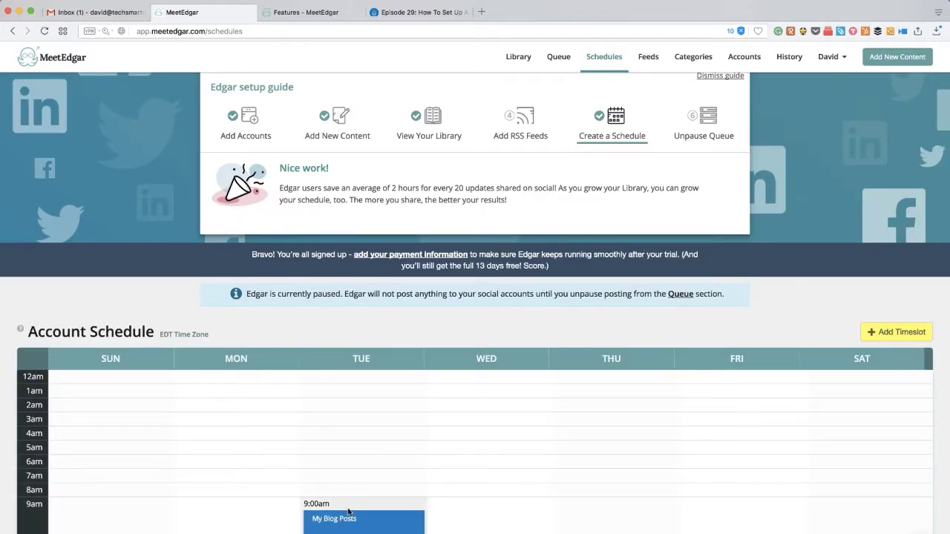
Add a Monday timeslot at 10:34 AM, keeping My Blog Posts as its category, and save it.
scroll(354, 491, down, 2)
scroll(384, 486, up, 2)
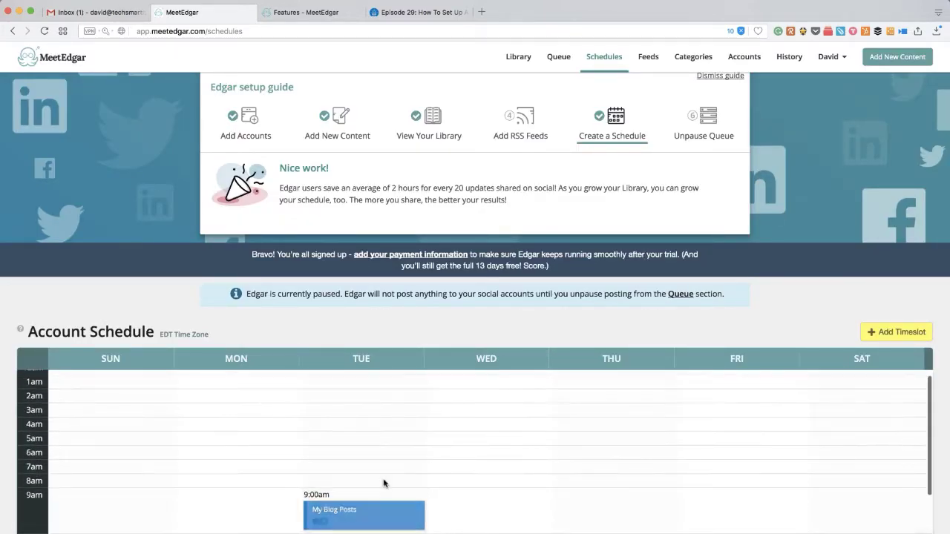
click(898, 331)
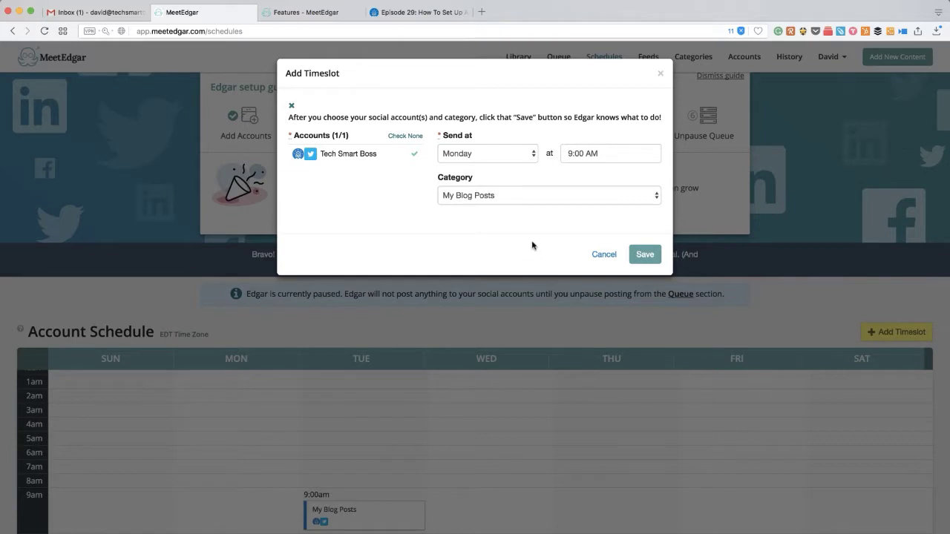
click(517, 159)
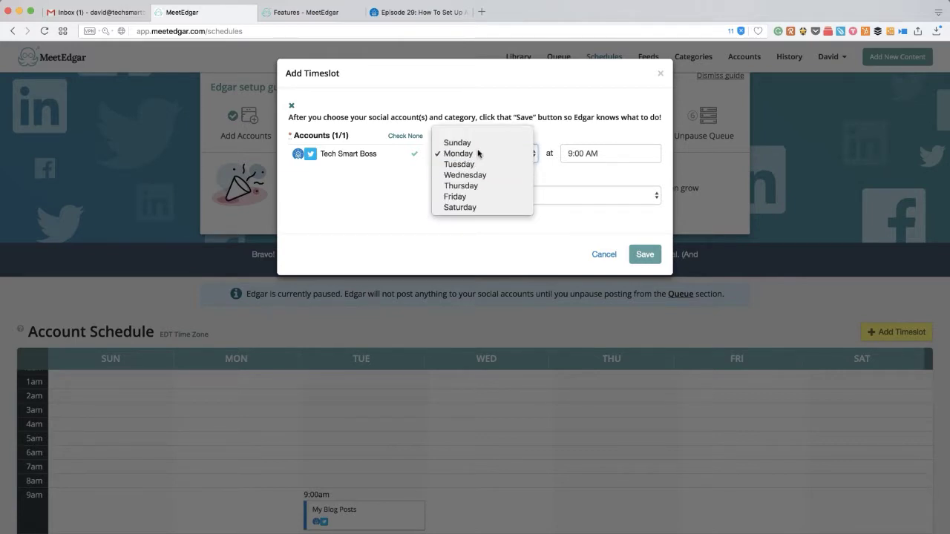
click(479, 153)
click(598, 151)
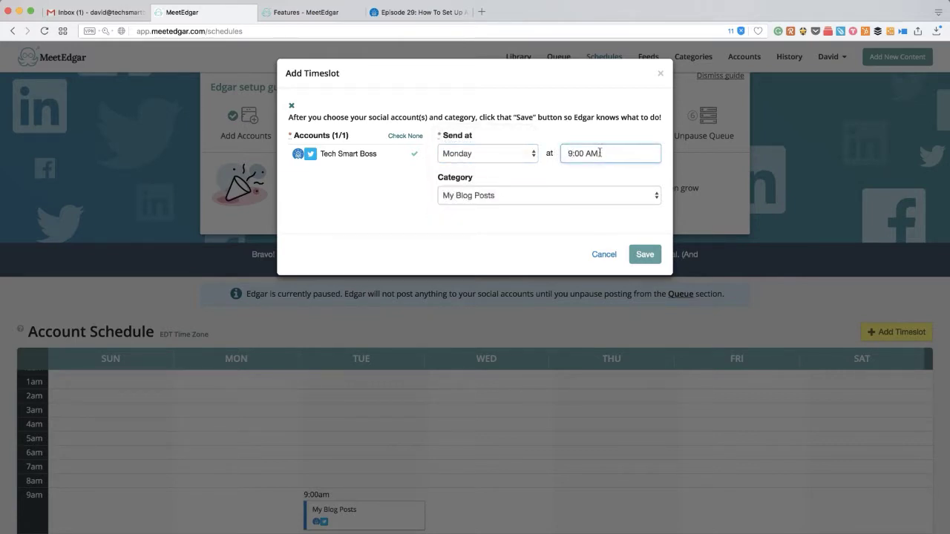
drag(581, 153, 536, 153)
text(21)
key(BackSpace)
key(BackSpace)
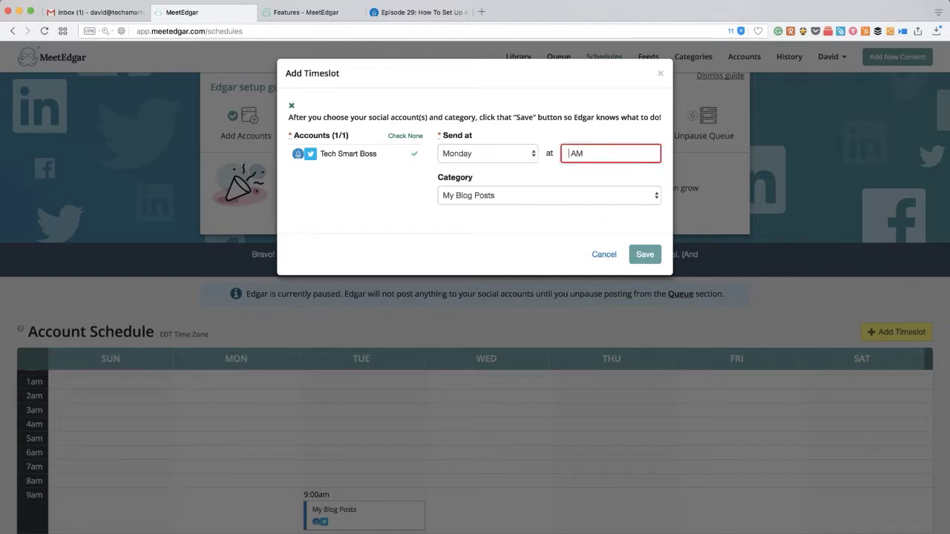
text(10: )
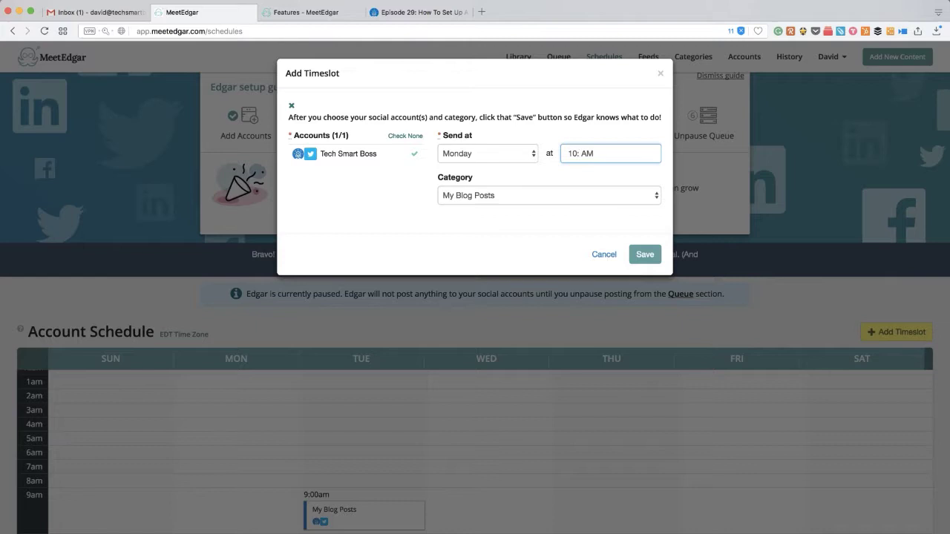
text(34)
click(643, 254)
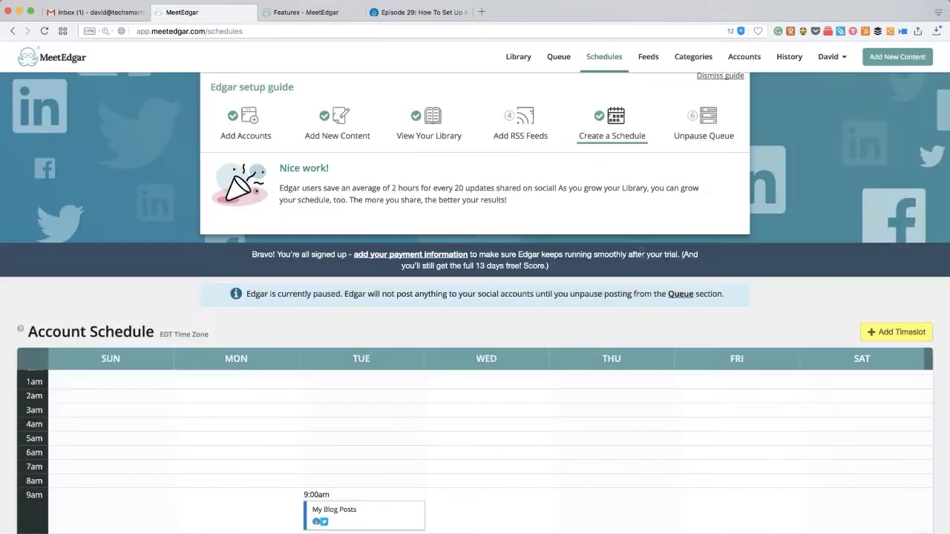
Scroll the Account Schedule to review the Monday 10:34am and Tuesday 9:00am slots.
scroll(464, 411, down, 2)
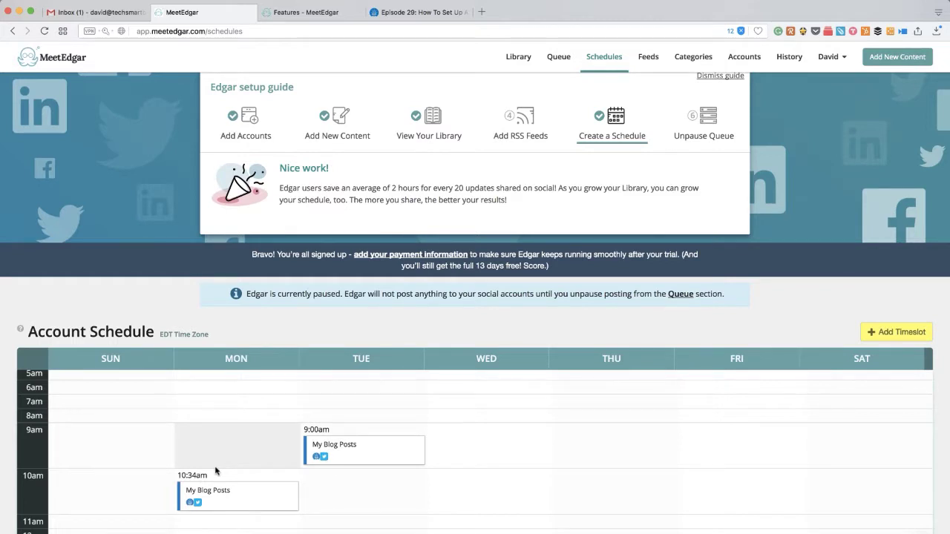
scroll(221, 512, down, 3)
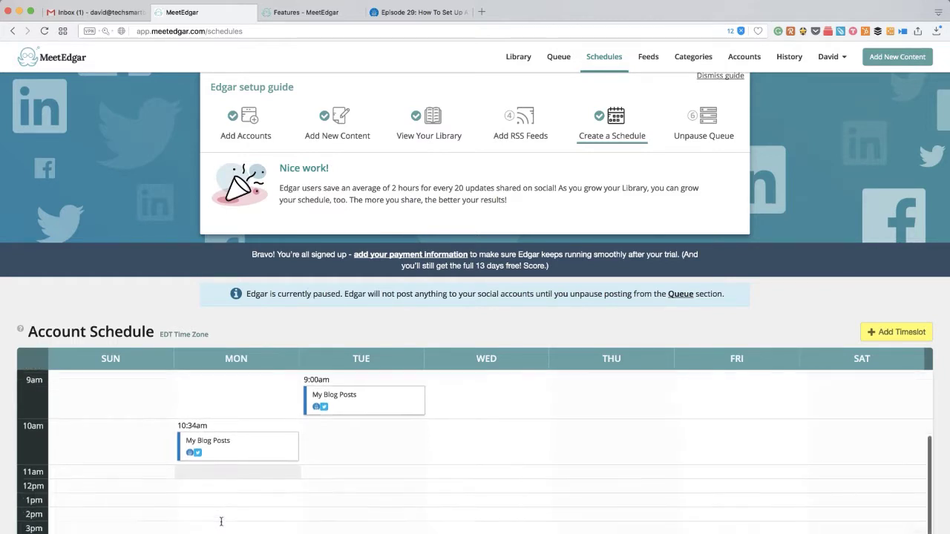
scroll(220, 512, up, 3)
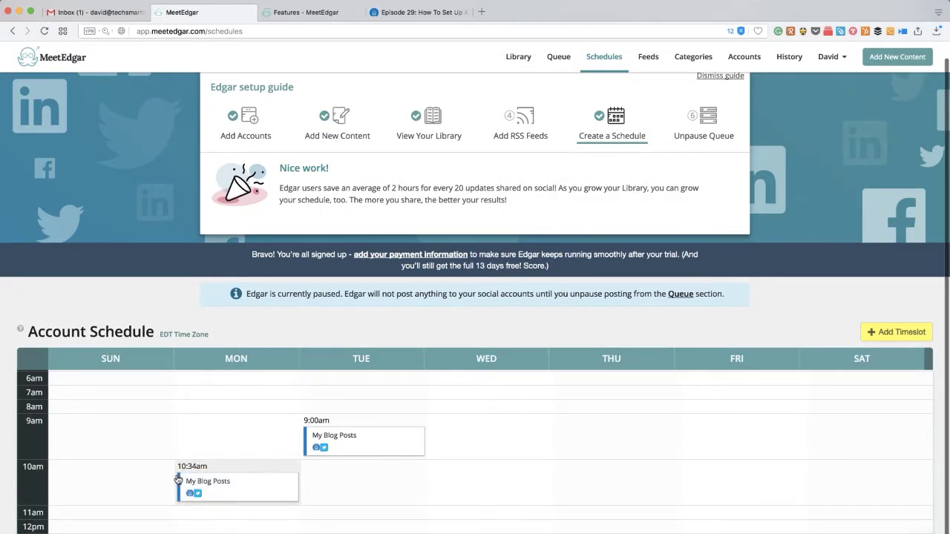
scroll(219, 457, up, 3)
scroll(220, 464, down, 2)
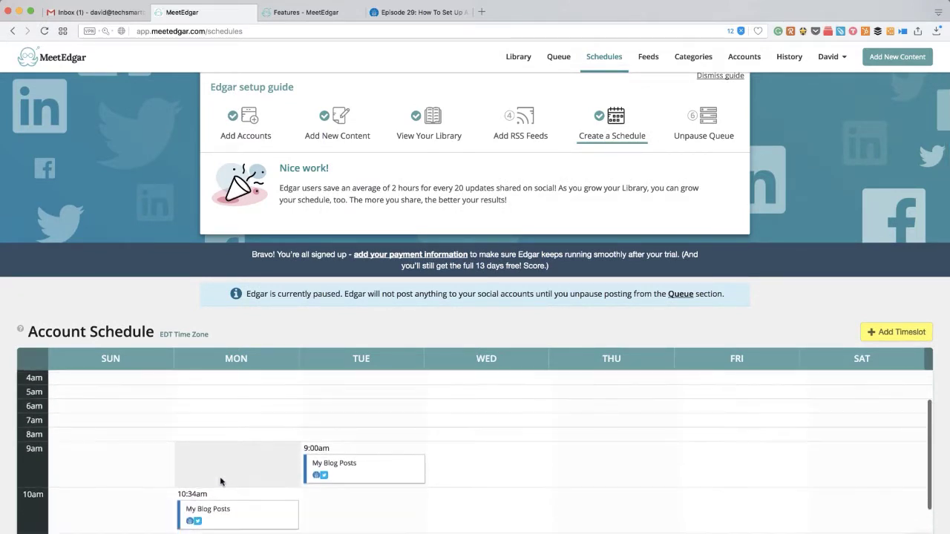
scroll(458, 331, up, 1)
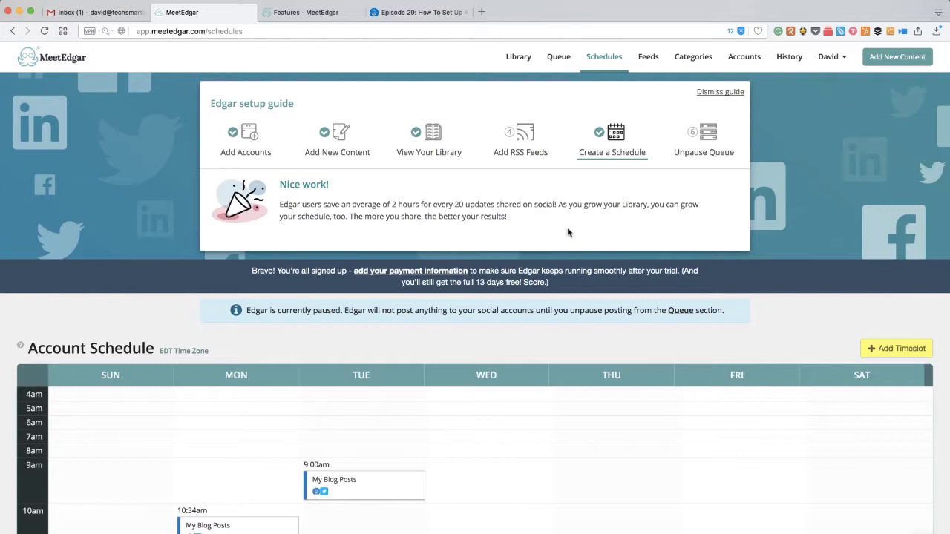
click(708, 139)
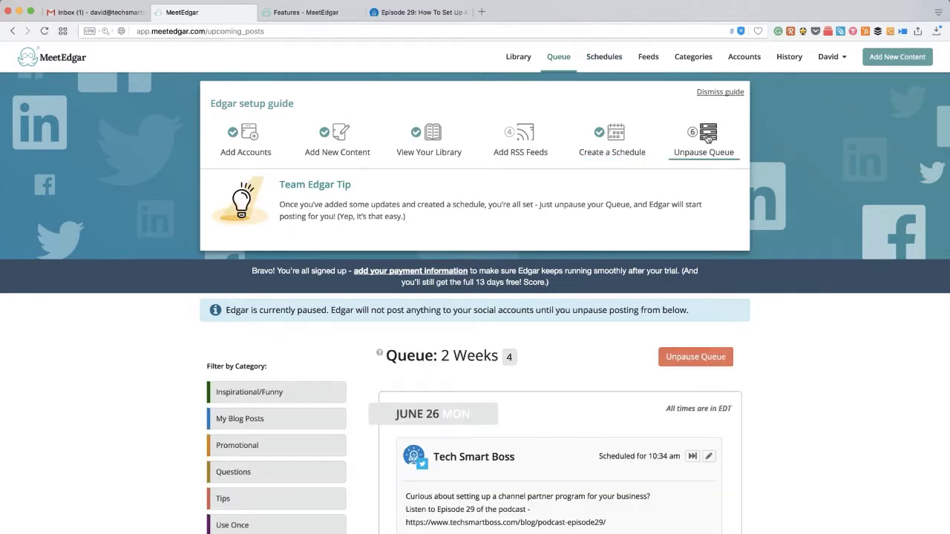
scroll(611, 378, down, 5)
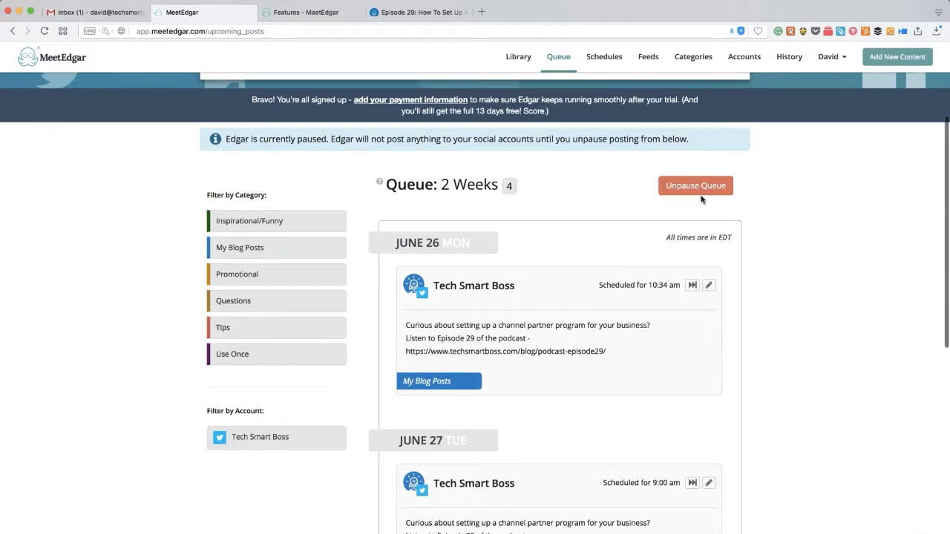
scroll(790, 375, down, 4)
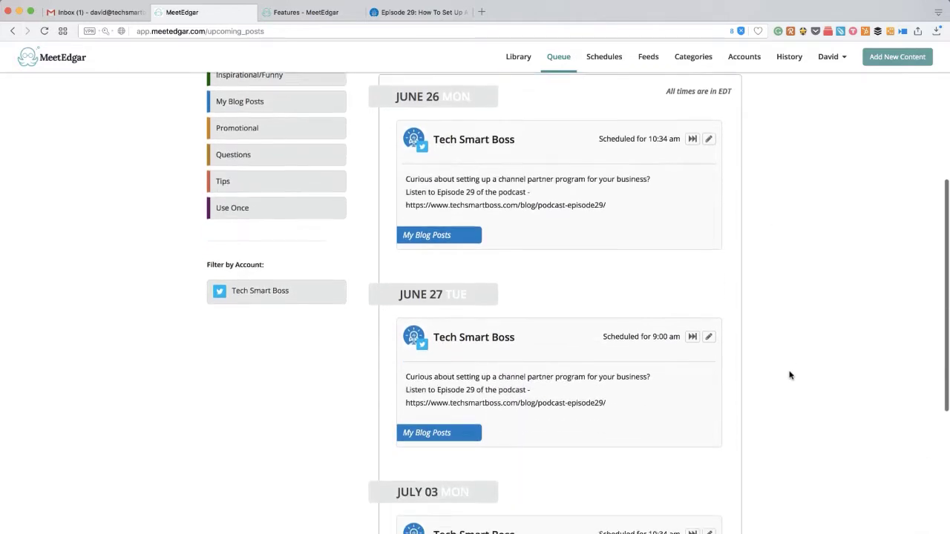
scroll(712, 342, up, 4)
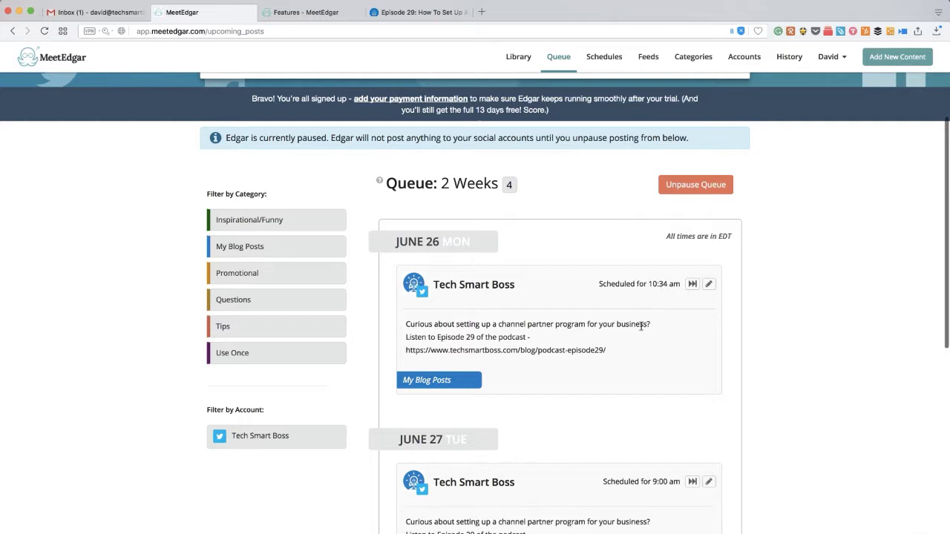
scroll(641, 323, down, 3)
scroll(651, 373, down, 3)
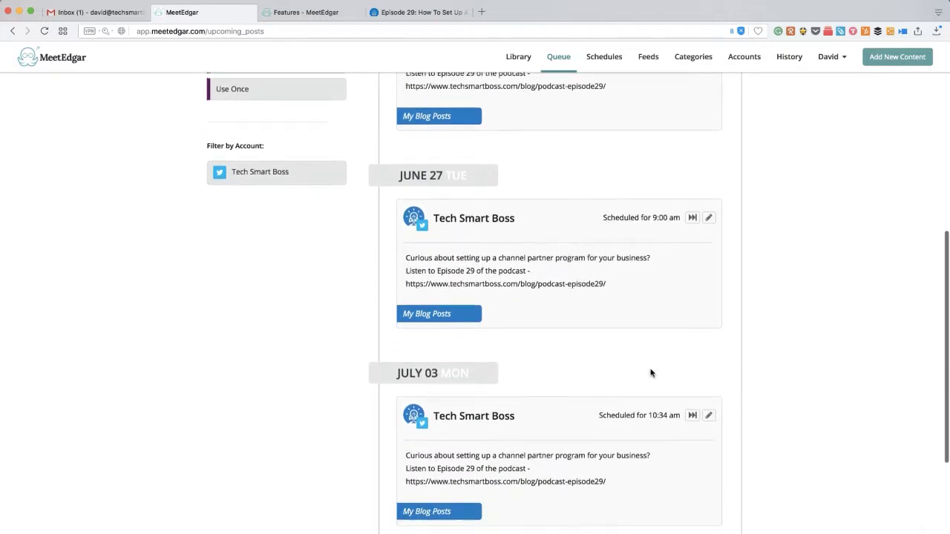
scroll(481, 432, down, 3)
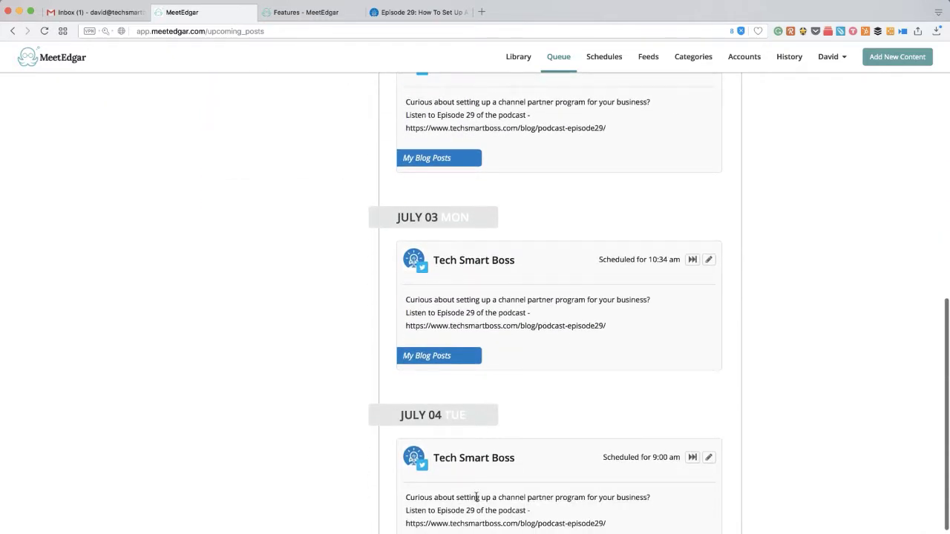
scroll(476, 491, down, 2)
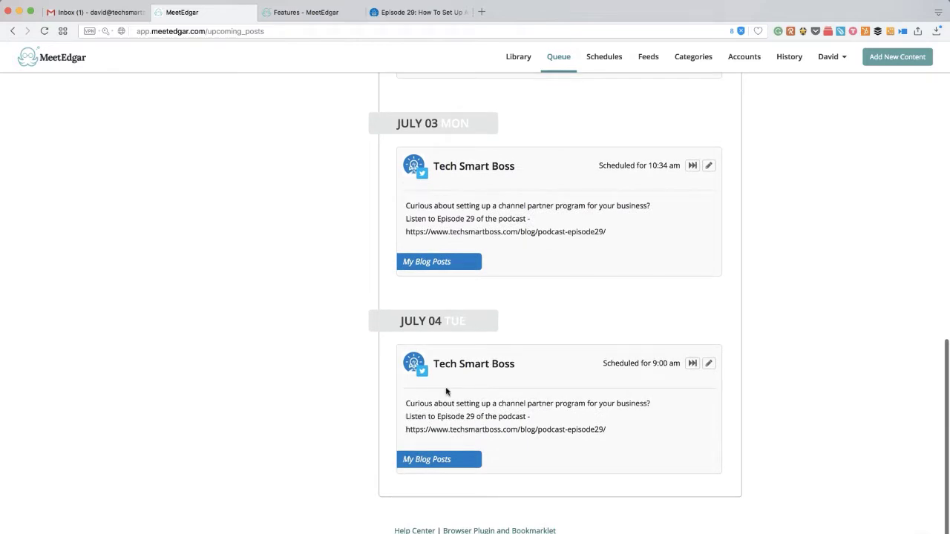
scroll(462, 357, up, 3)
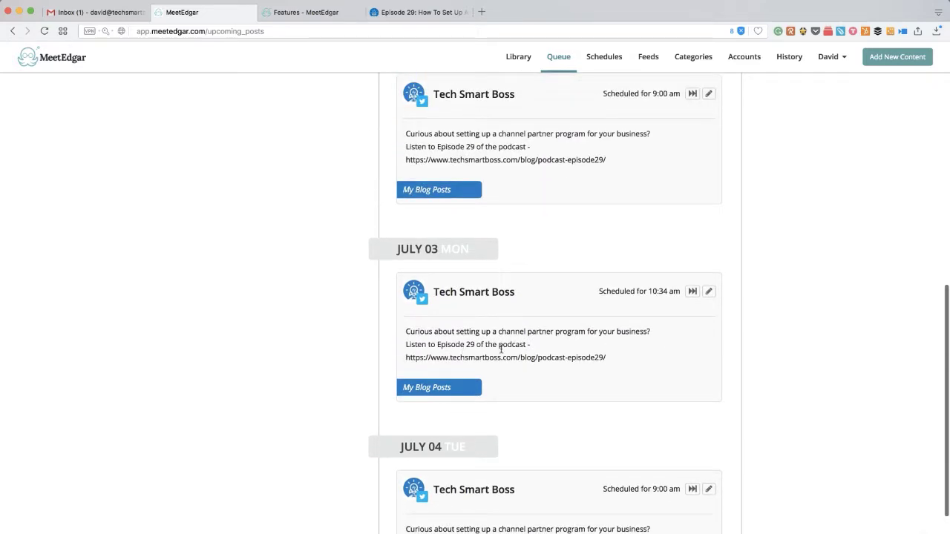
scroll(501, 347, up, 10)
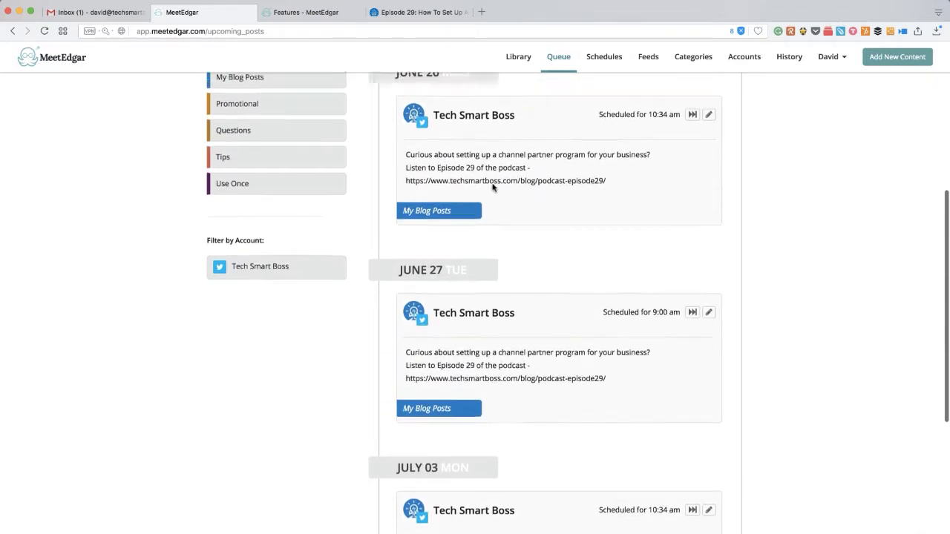
scroll(500, 256, up, 2)
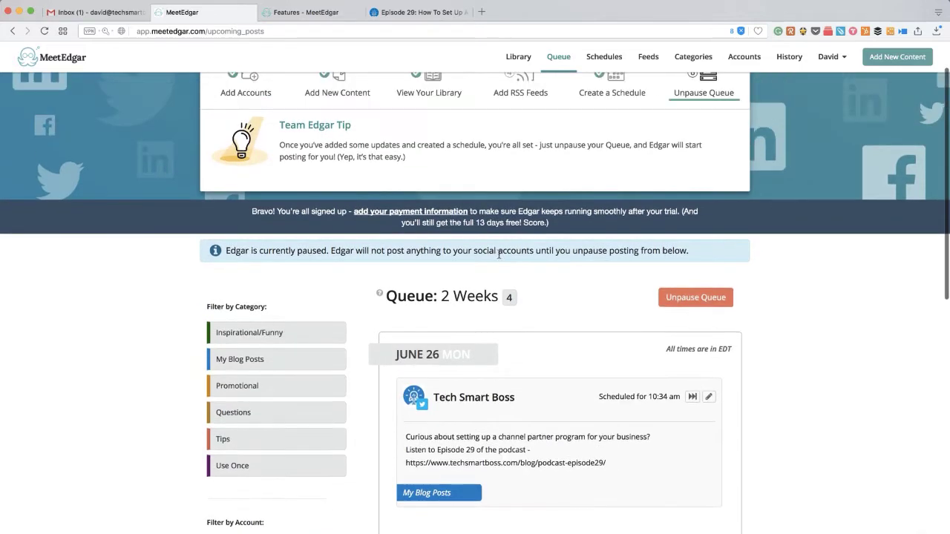
Unpause the posting queue and return to the Library.
click(691, 300)
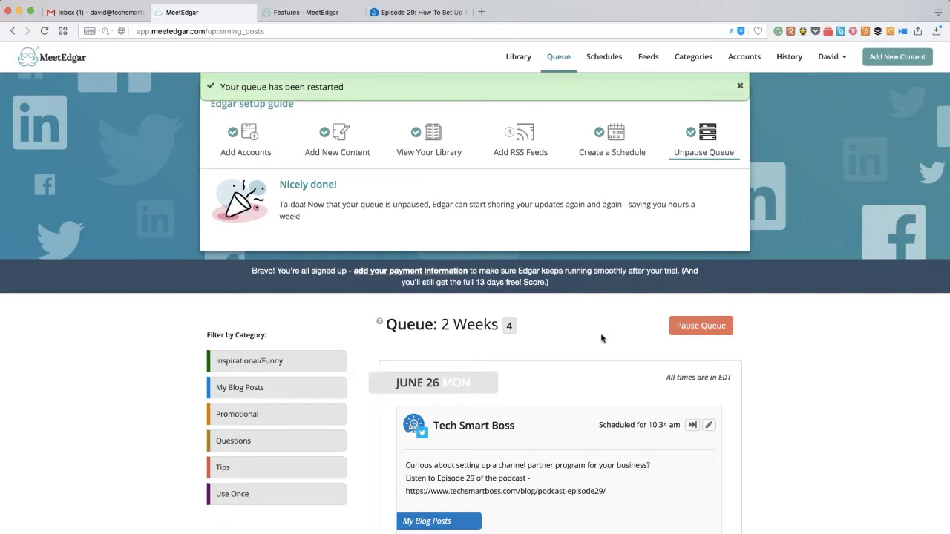
click(518, 58)
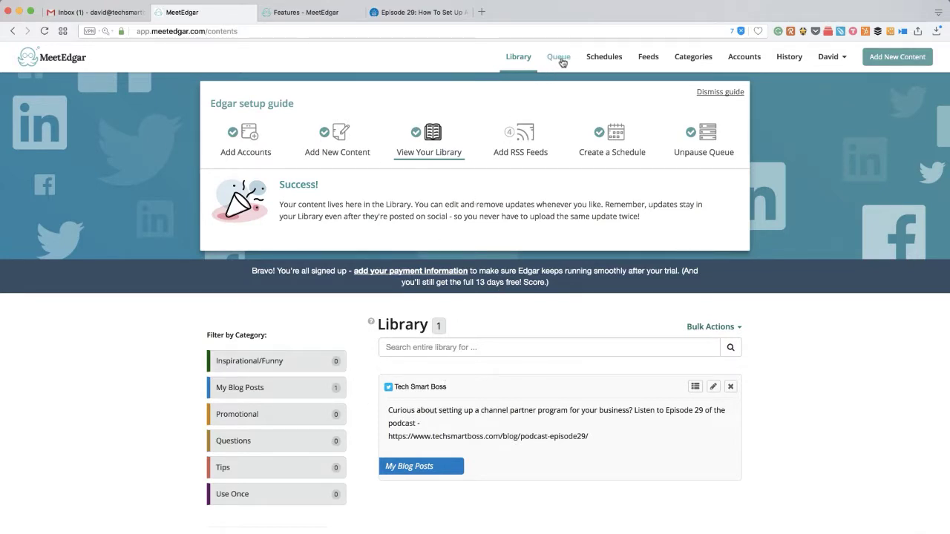
Dismiss the setup guide and its notice, then navigate through Queue and Add New Content to Categories.
click(720, 93)
click(734, 91)
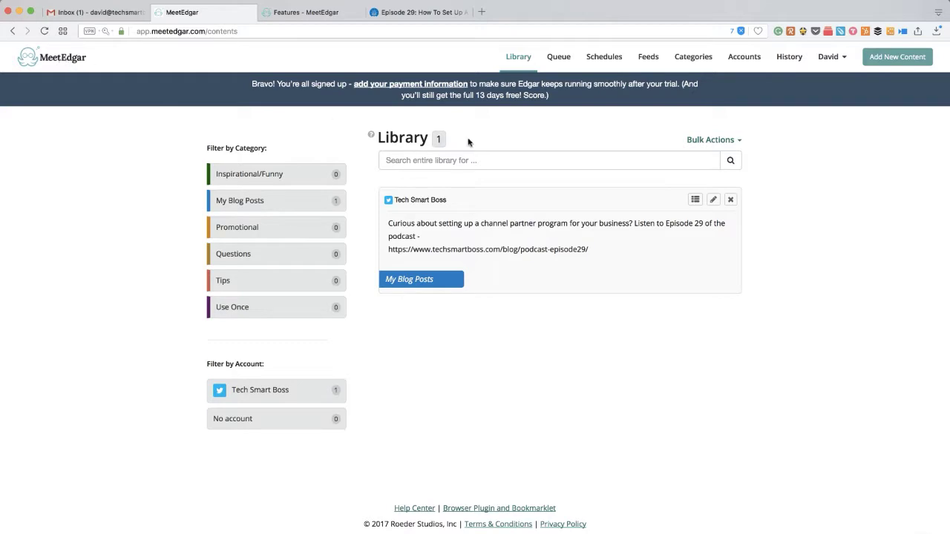
click(469, 159)
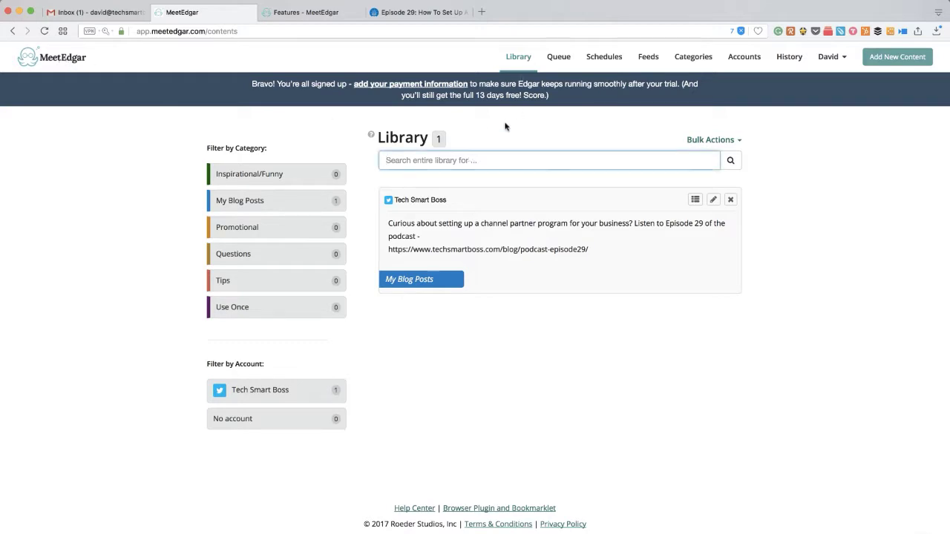
click(558, 57)
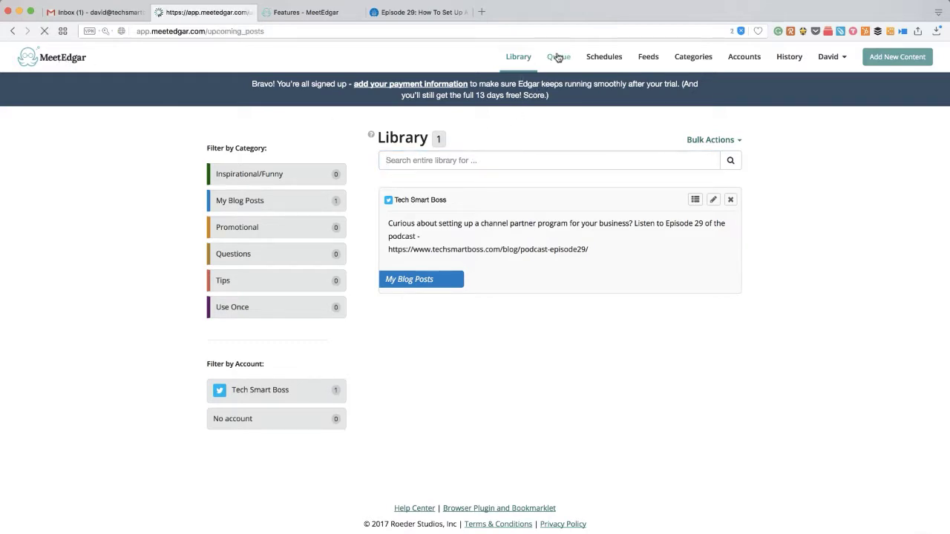
click(895, 62)
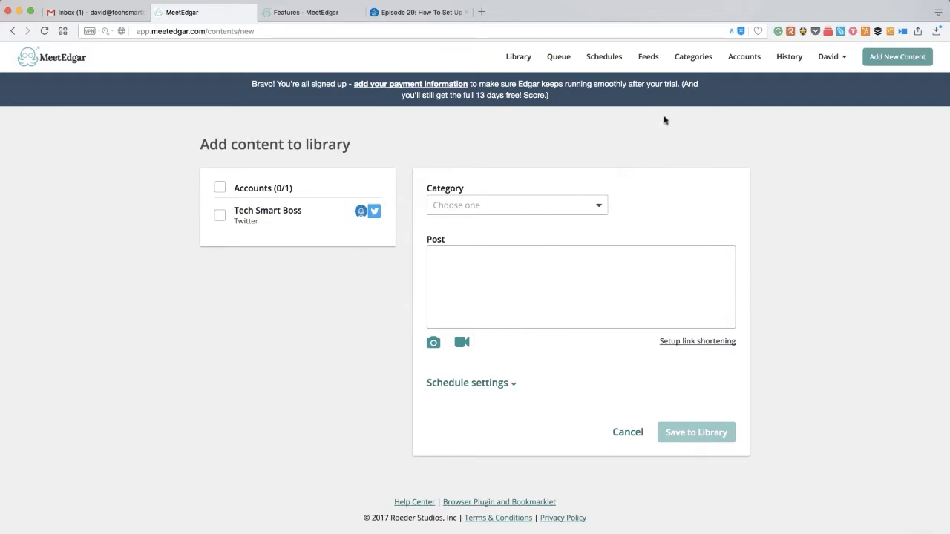
click(694, 59)
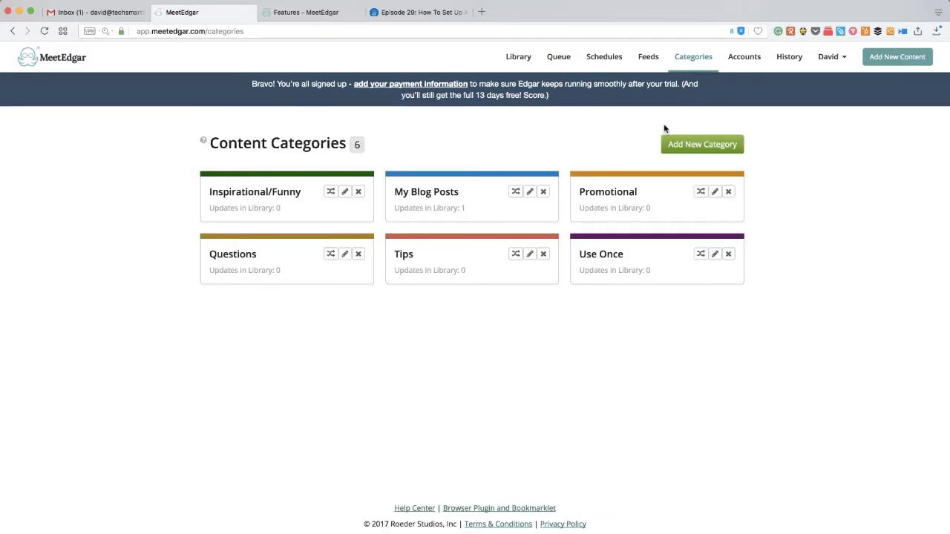
Create a category named 'Facebook - Images', then open and cancel its edit form.
click(707, 147)
text(F)
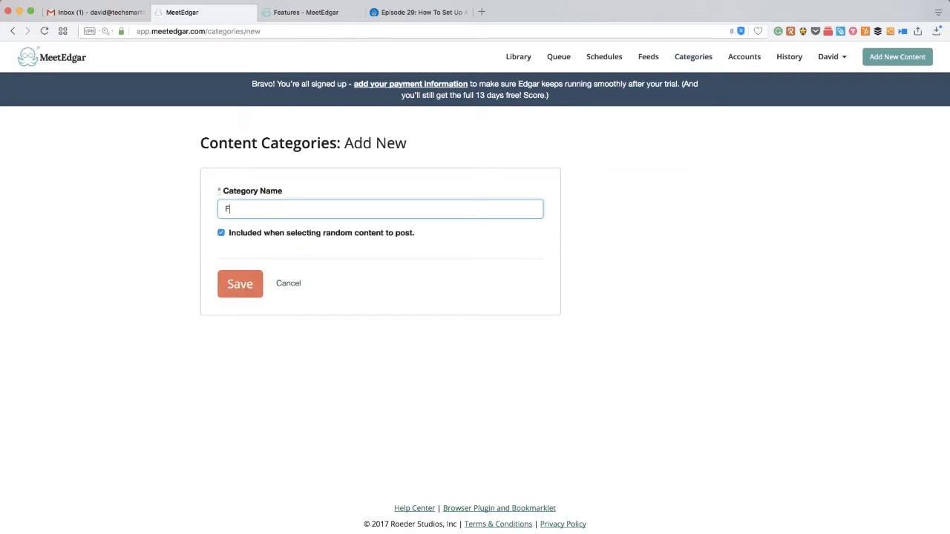
text(acebook - Images)
click(240, 284)
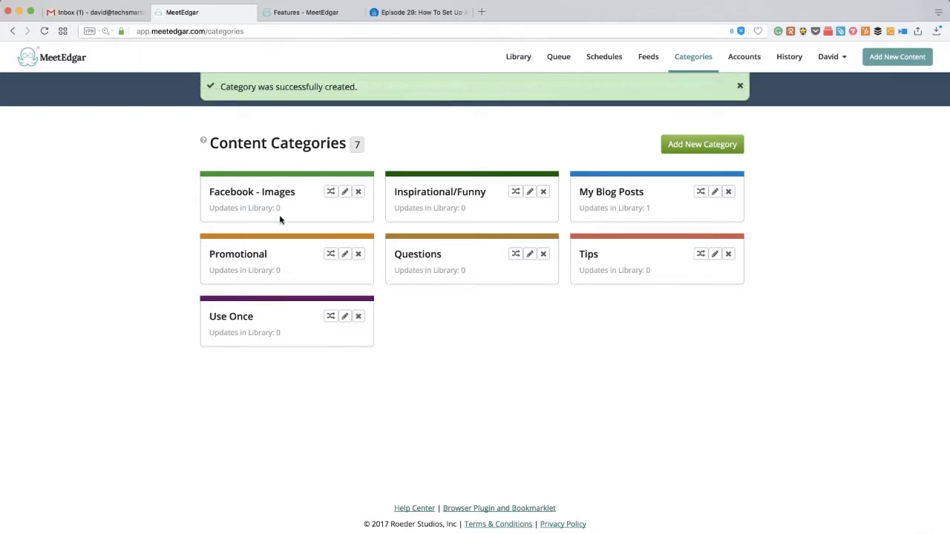
click(344, 192)
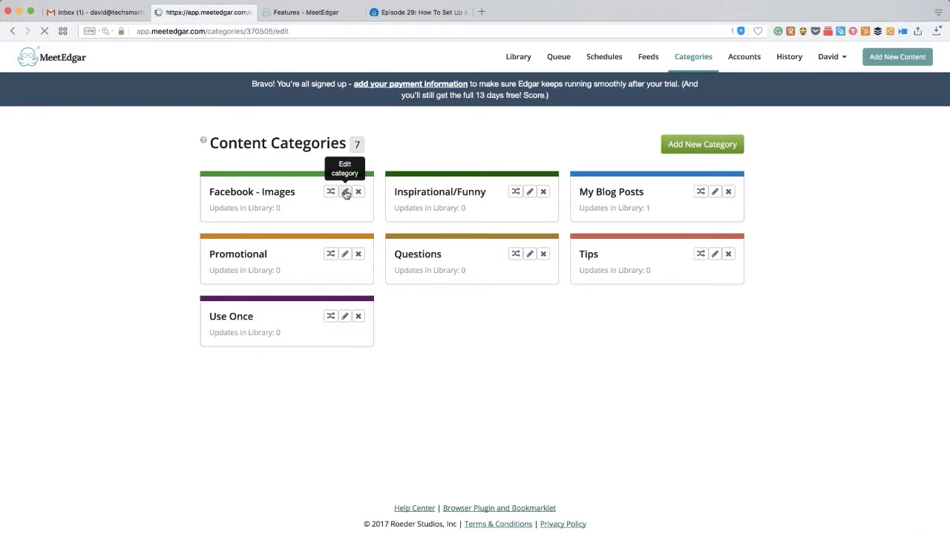
click(288, 282)
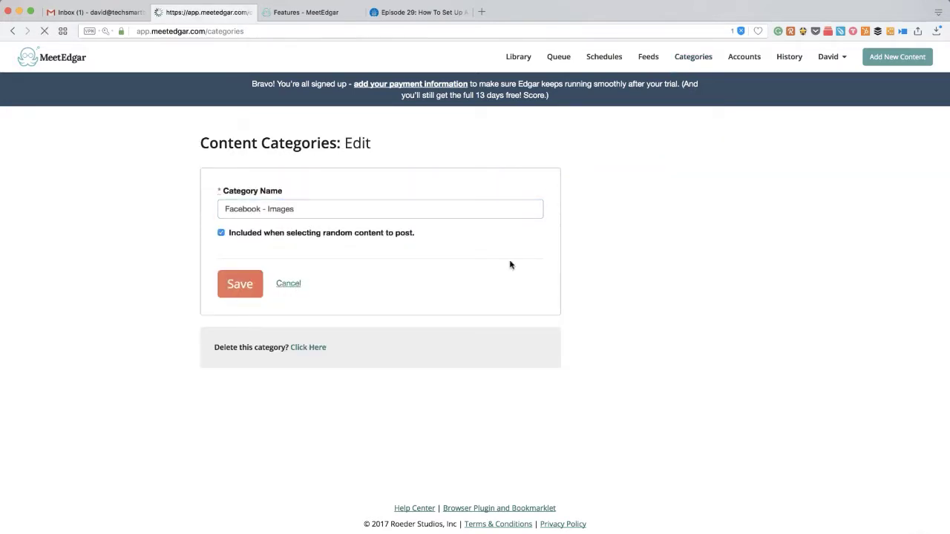
click(897, 60)
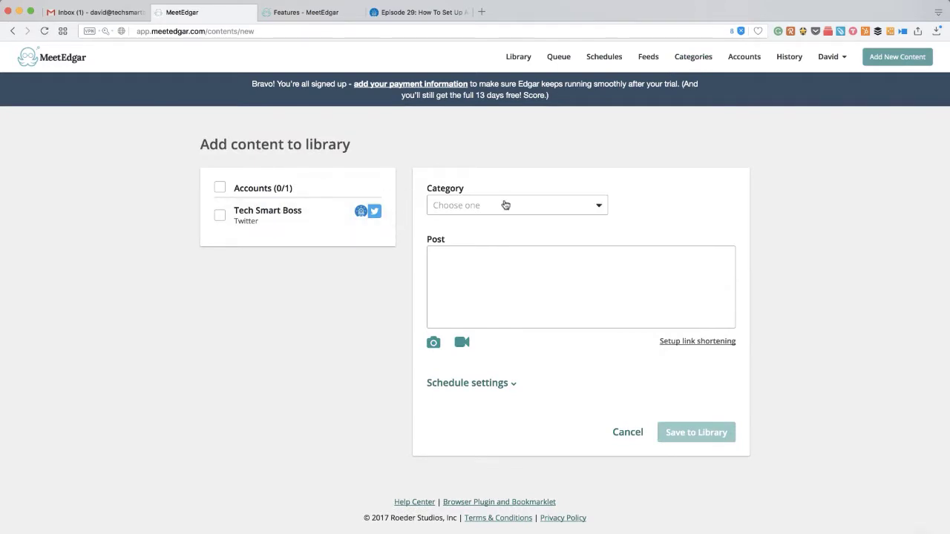
Start a post filed under Facebook - Images for the Tech Smart Boss account, then view Schedules.
click(505, 205)
click(482, 229)
click(220, 216)
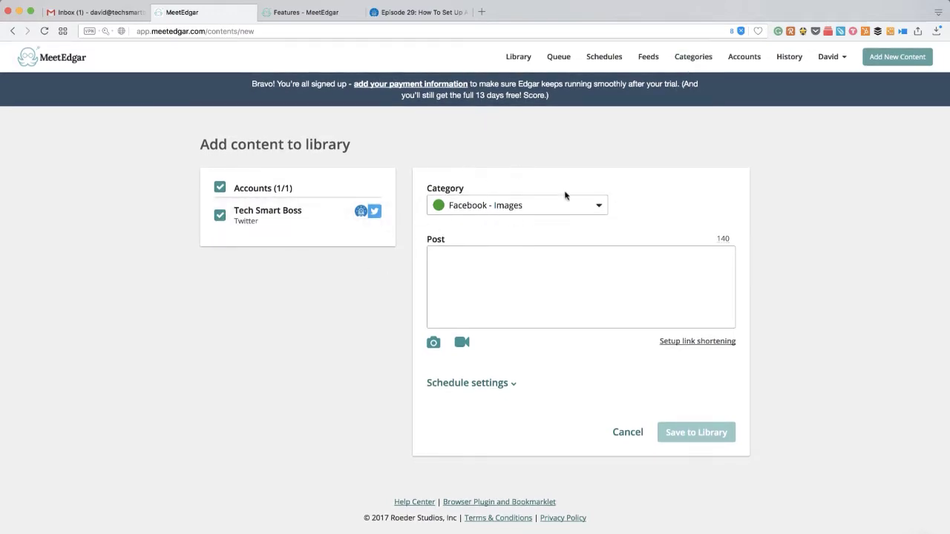
click(609, 59)
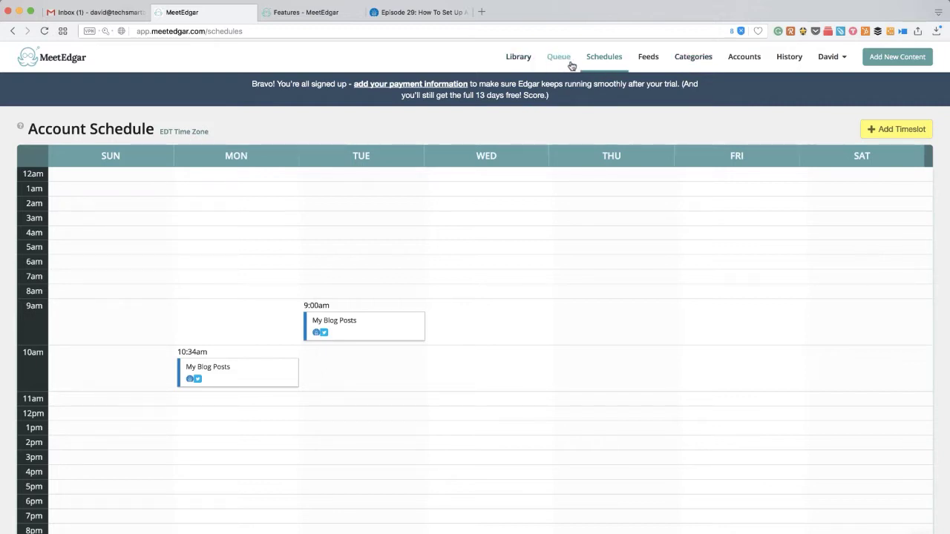
Scroll through the upcoming posts in the Queue, then go to the Accounts page.
click(558, 58)
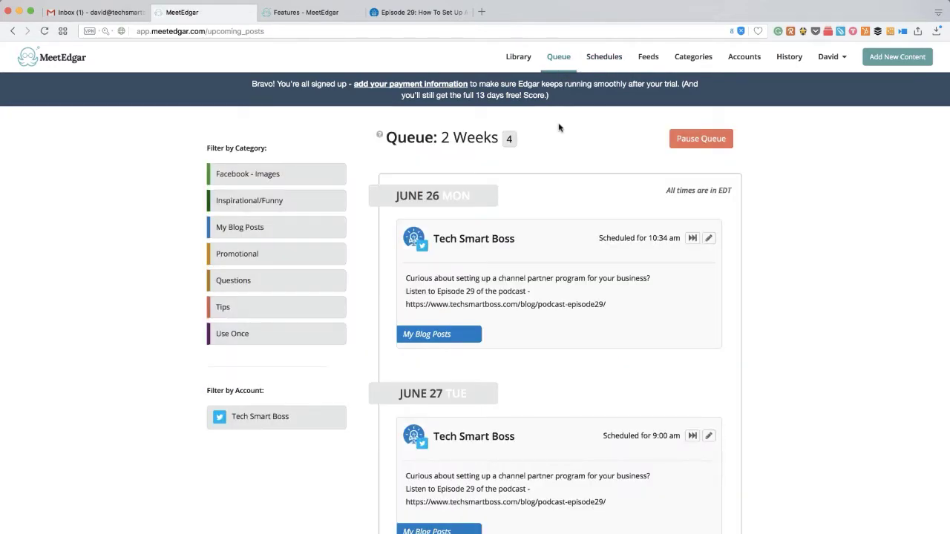
scroll(557, 199, down, 4)
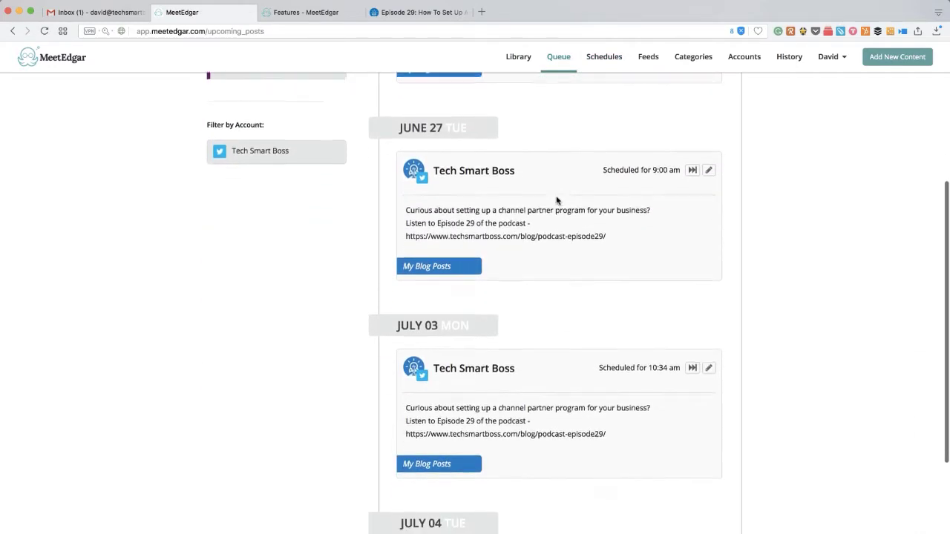
scroll(558, 200, down, 4)
scroll(557, 201, up, 8)
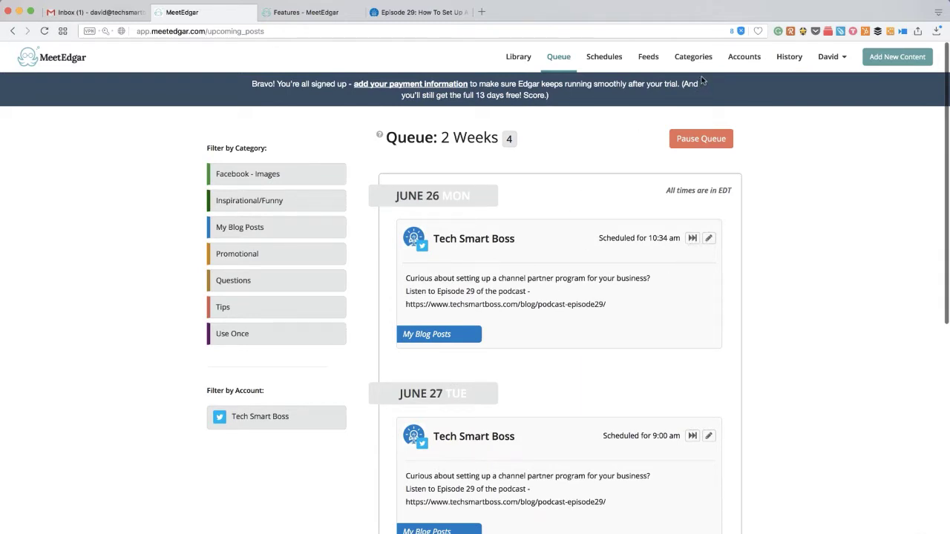
click(743, 64)
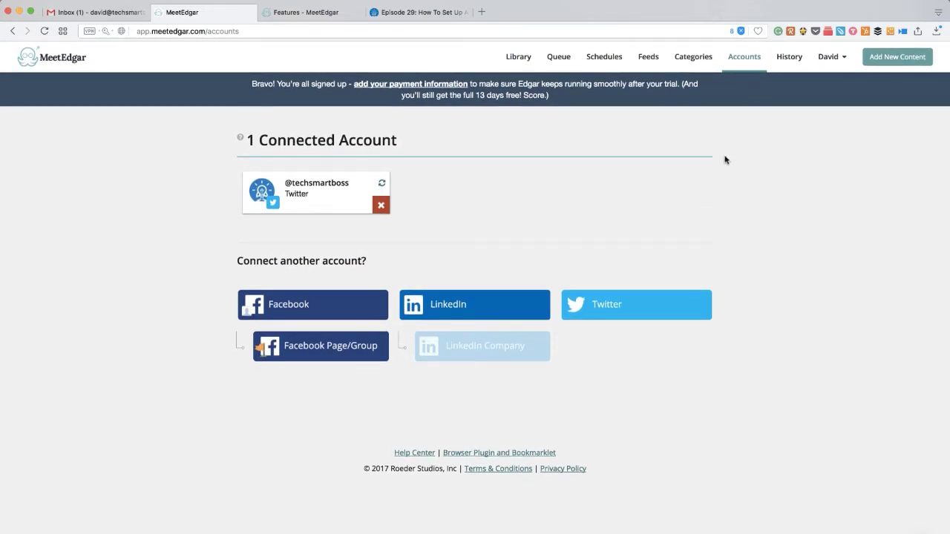
Open the History page, which shows no sent posts yet.
click(790, 66)
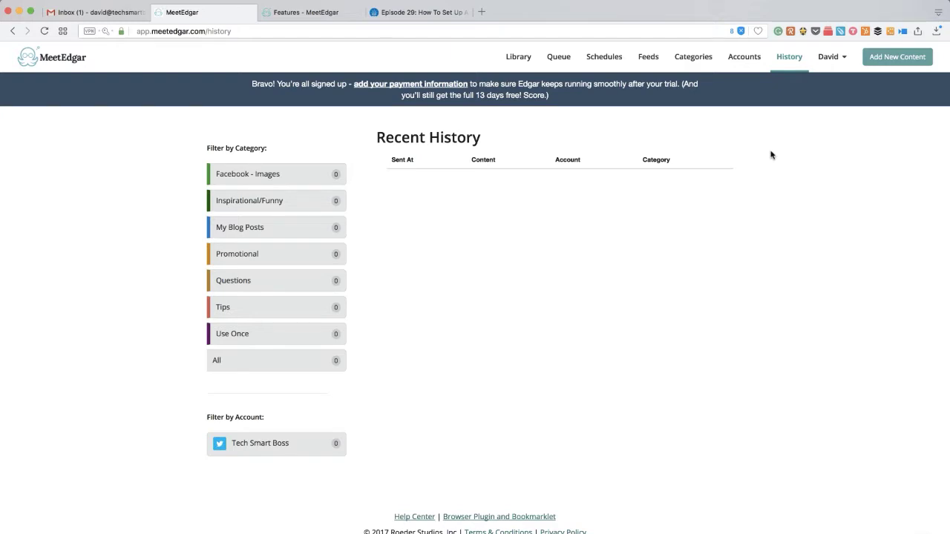
Go from the MeetEdgar features page to the Pricing page.
click(310, 12)
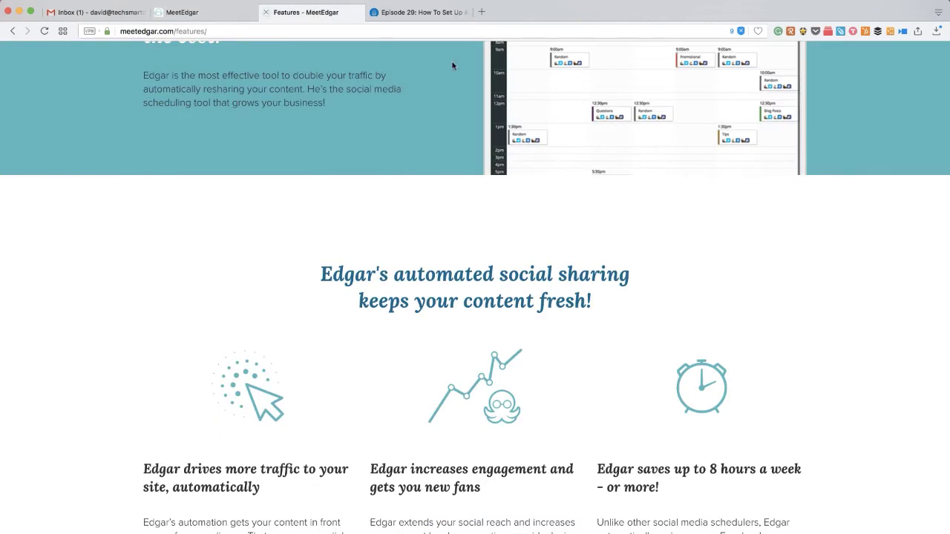
scroll(490, 111, up, 4)
scroll(524, 133, down, 1)
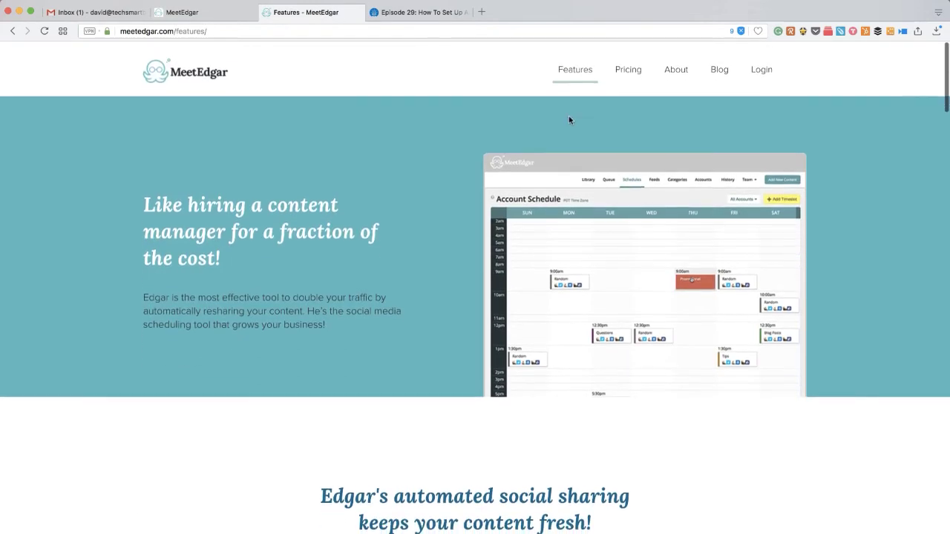
click(636, 74)
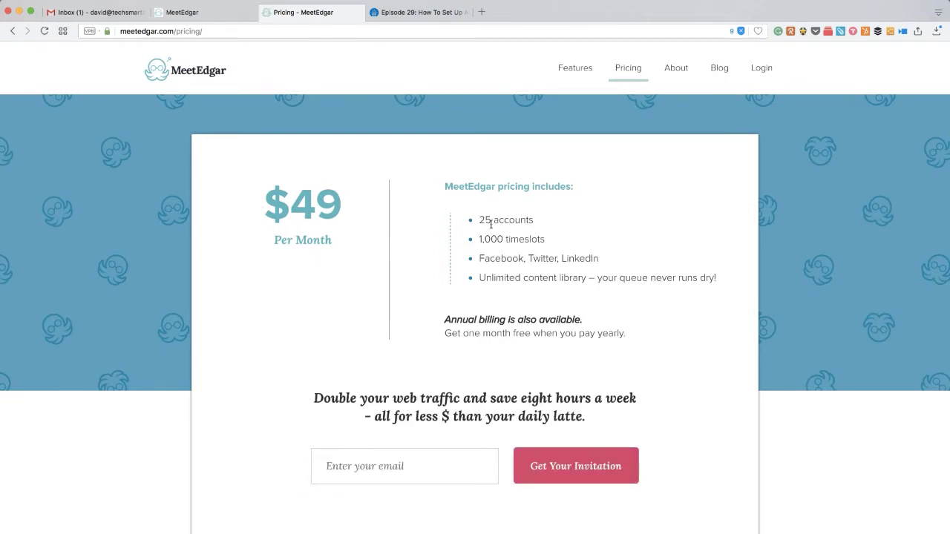
Highlight the $49 plan's 25 accounts, 1,000 timeslots and unlimited content library lines.
drag(478, 220, 536, 221)
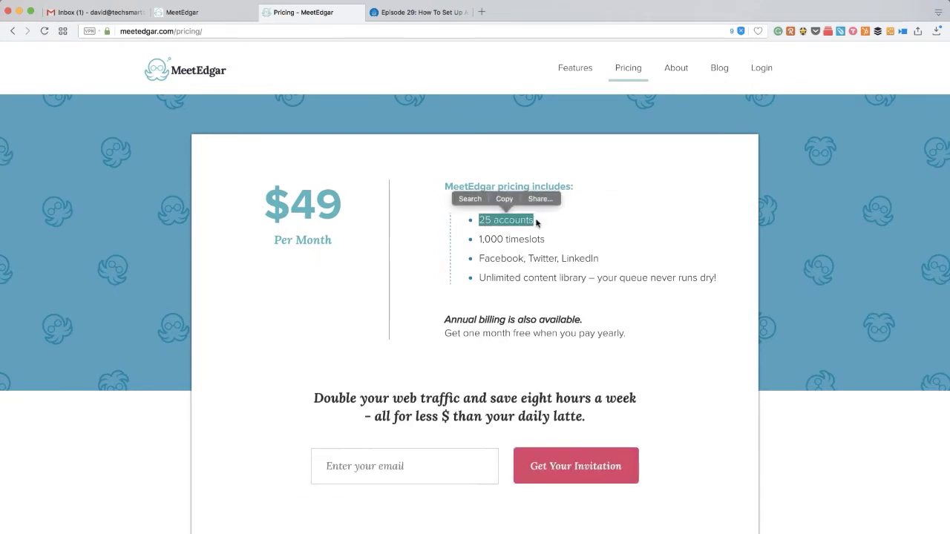
drag(477, 240, 557, 241)
click(535, 241)
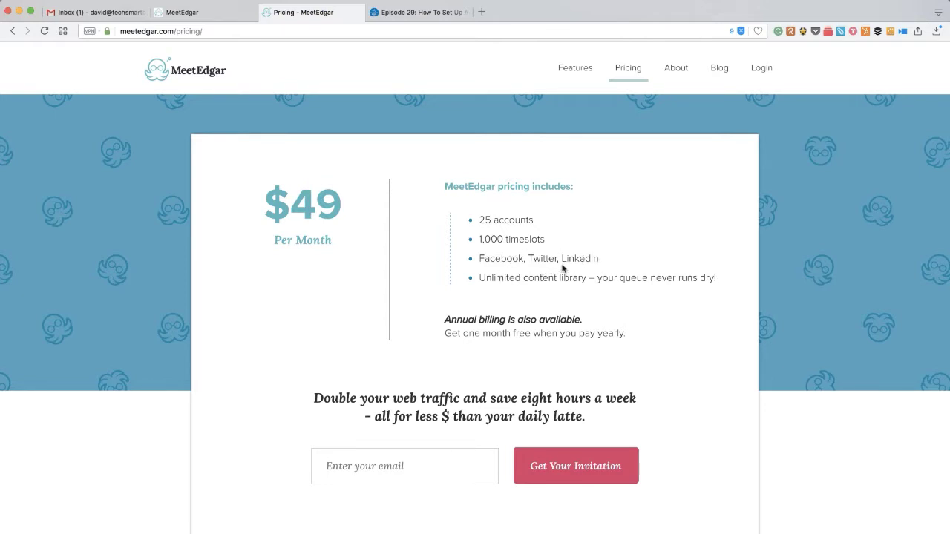
drag(479, 279, 574, 280)
click(574, 292)
scroll(394, 267, up, 2)
Switch back to the MeetEdgar History page, where Recent History is still empty.
click(223, 16)
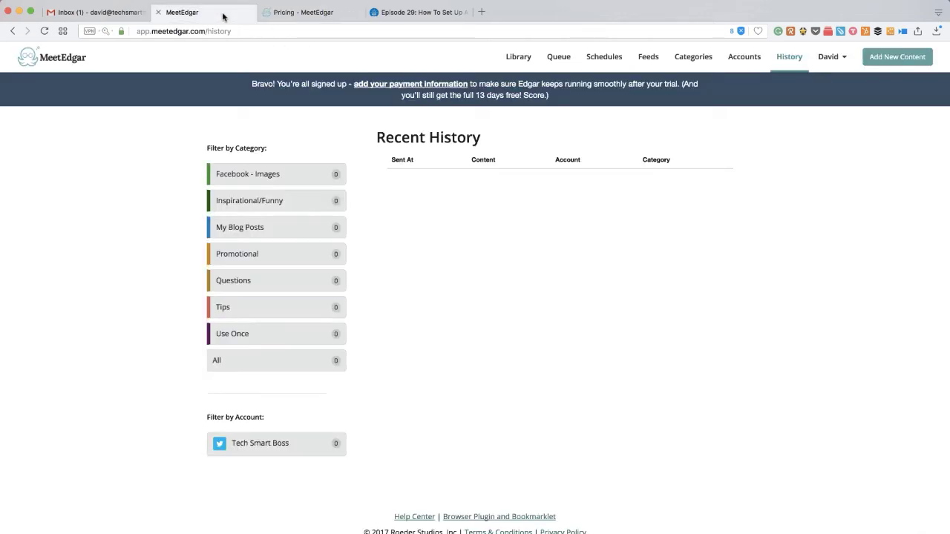